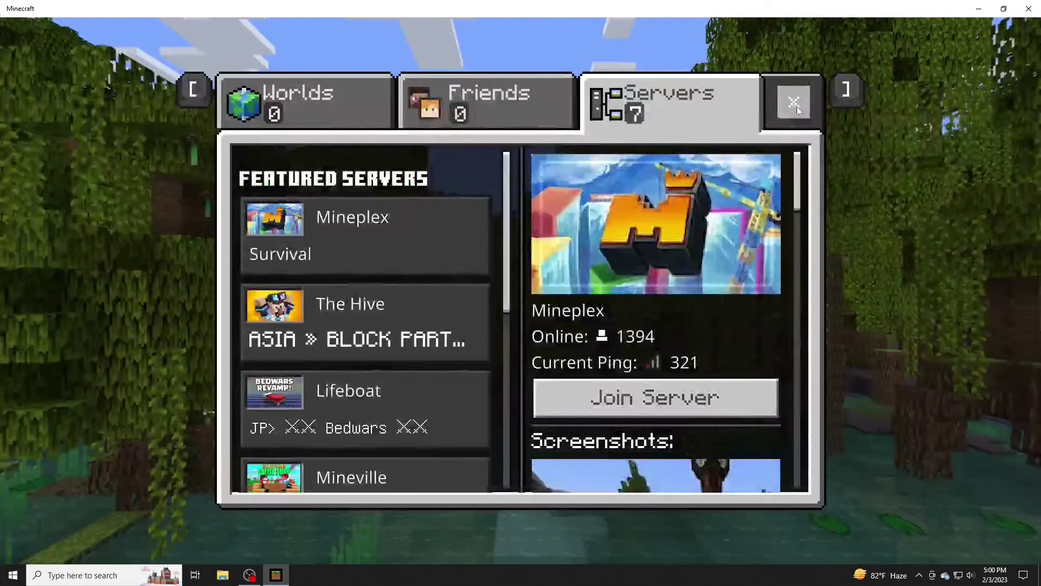
Leave the Servers list and close Minecraft
left_click(796, 106)
left_click(795, 109)
left_click(1029, 10)
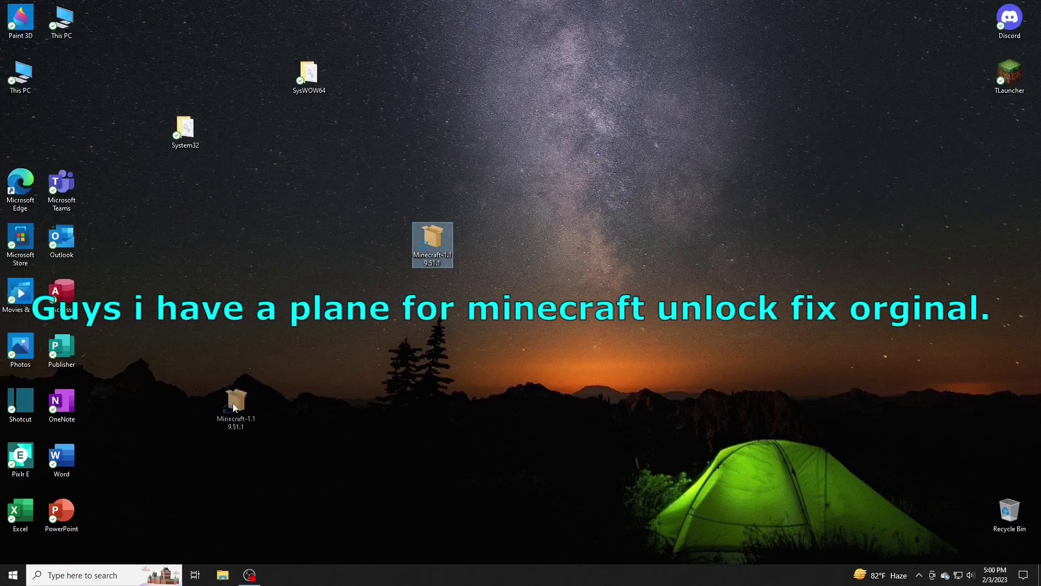
Reposition the Minecraft-1.19.51.1 package lower on the desktop
left_click_drag(234, 408, 234, 408)
right_click(385, 159)
left_click(425, 193)
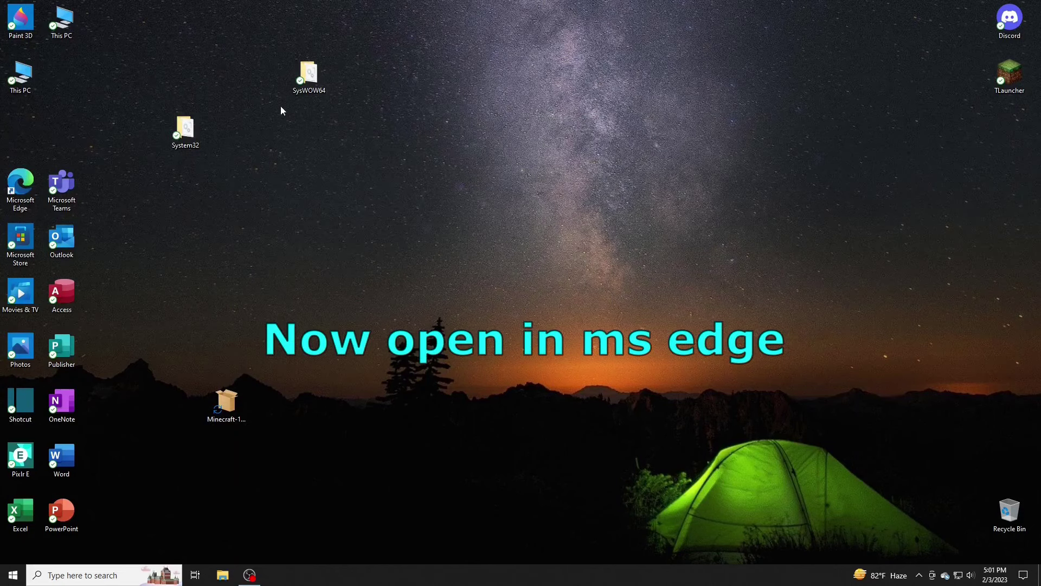
Switch to Microsoft Edge and search the web for "wise force deleter"
double_click(27, 195)
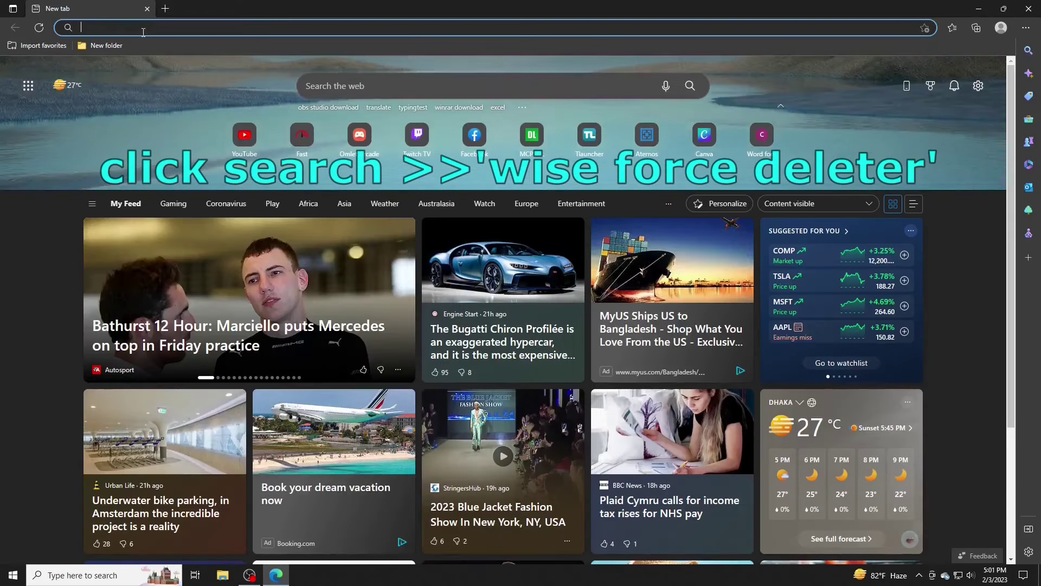
type("wise force deleter")
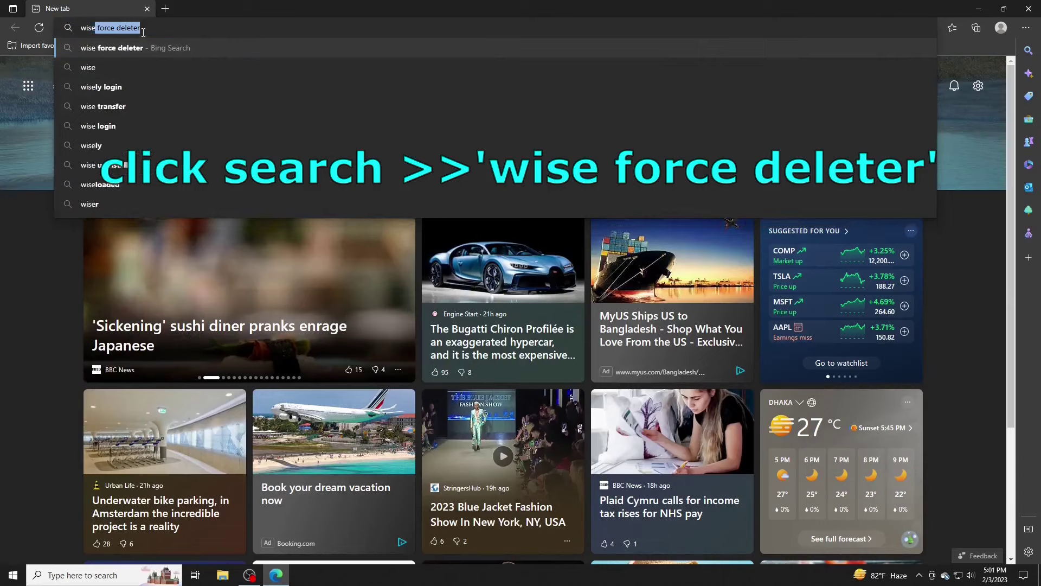
left_click(145, 26)
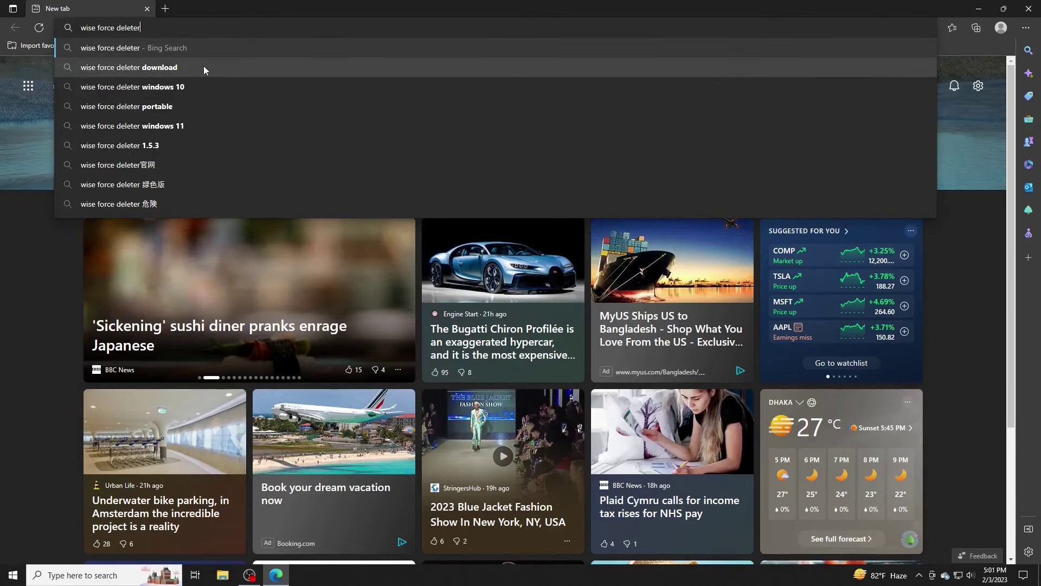
left_click(173, 48)
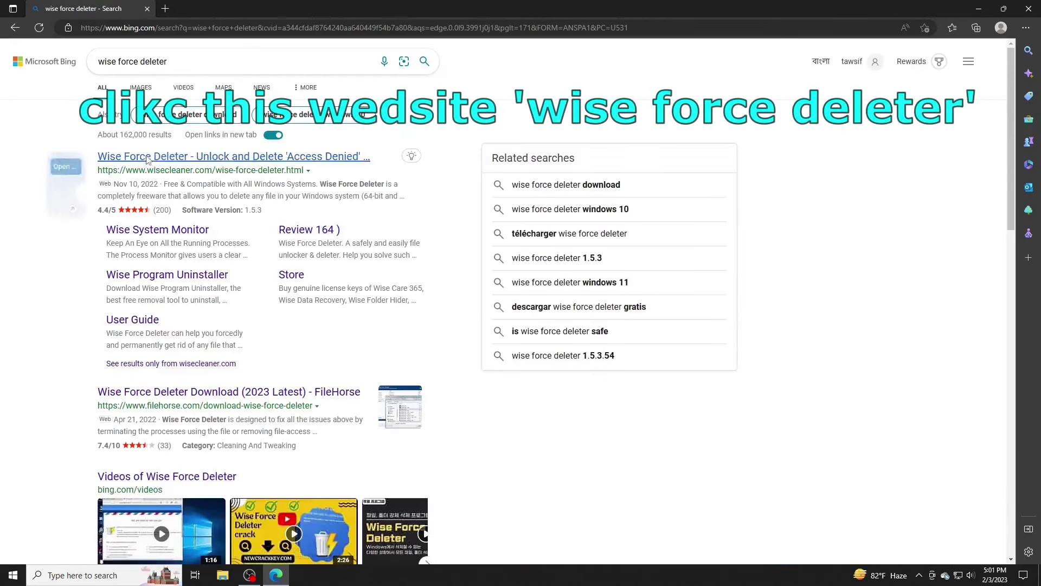
Download the free Wise Force Deleter installer from the wisecleaner.com result
left_click(148, 155)
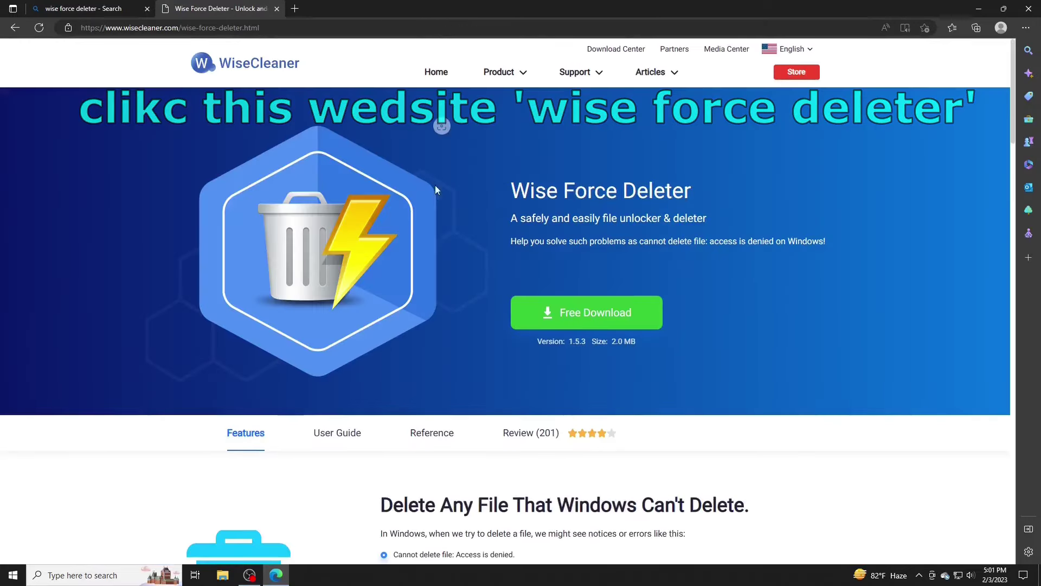
left_click(563, 311)
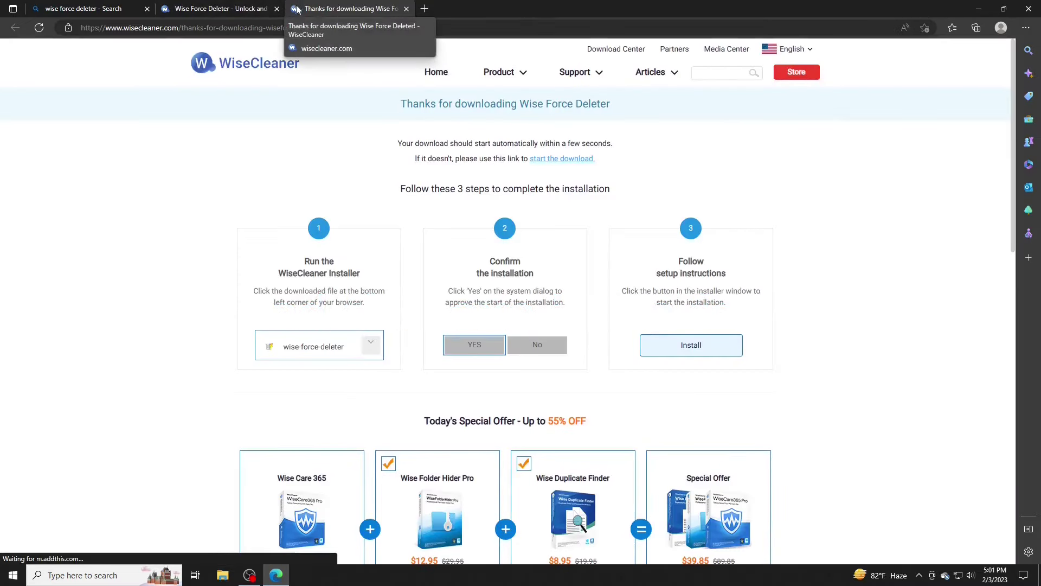
mouse_move(499, 72)
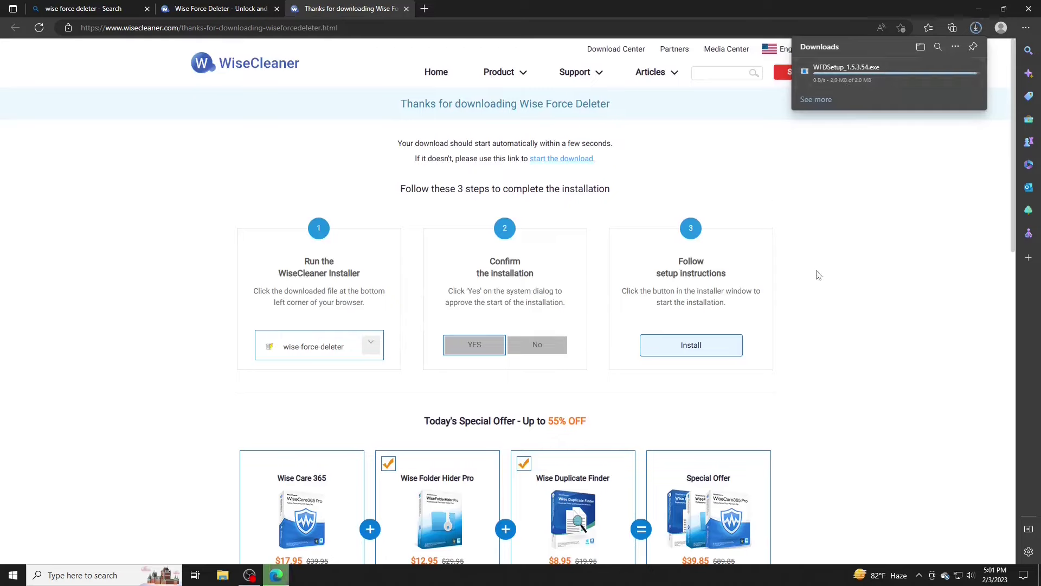
mouse_move(938, 79)
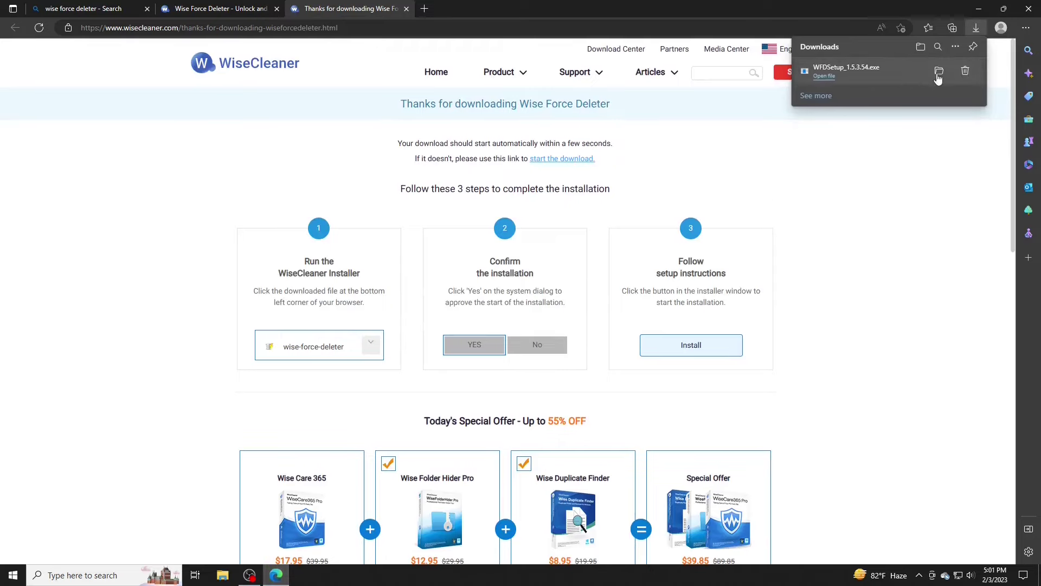
Close the WiseCleaner download and product pages and exit the browser
left_click(409, 9)
left_click(275, 10)
left_click(1028, 9)
Run WFDSetup_1.5.3.54 from the Downloads folder, install Wise Force Deleter with its default settings, and close the open windows
left_click(222, 575)
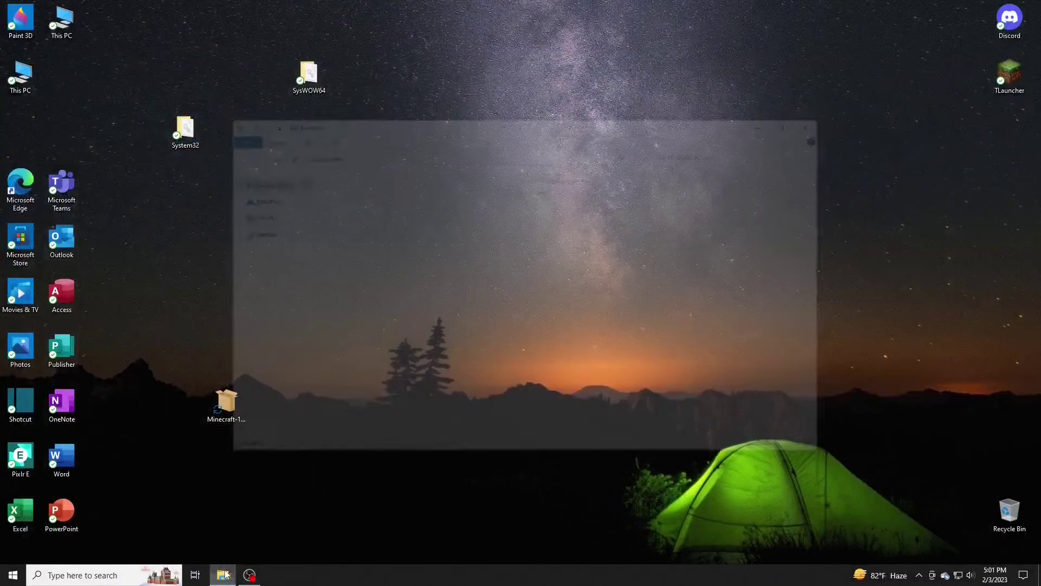
left_click(254, 268)
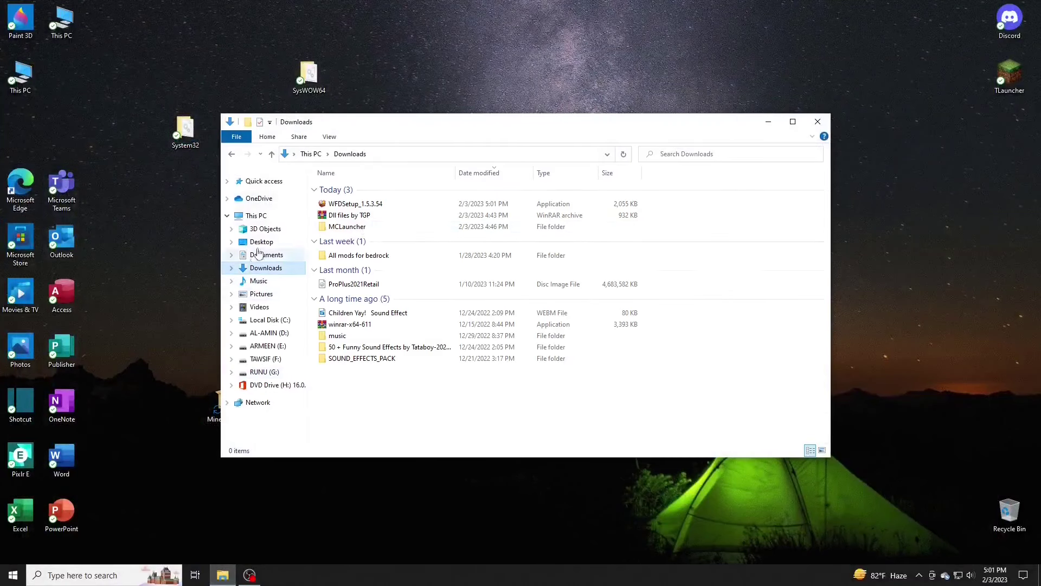
double_click(365, 207)
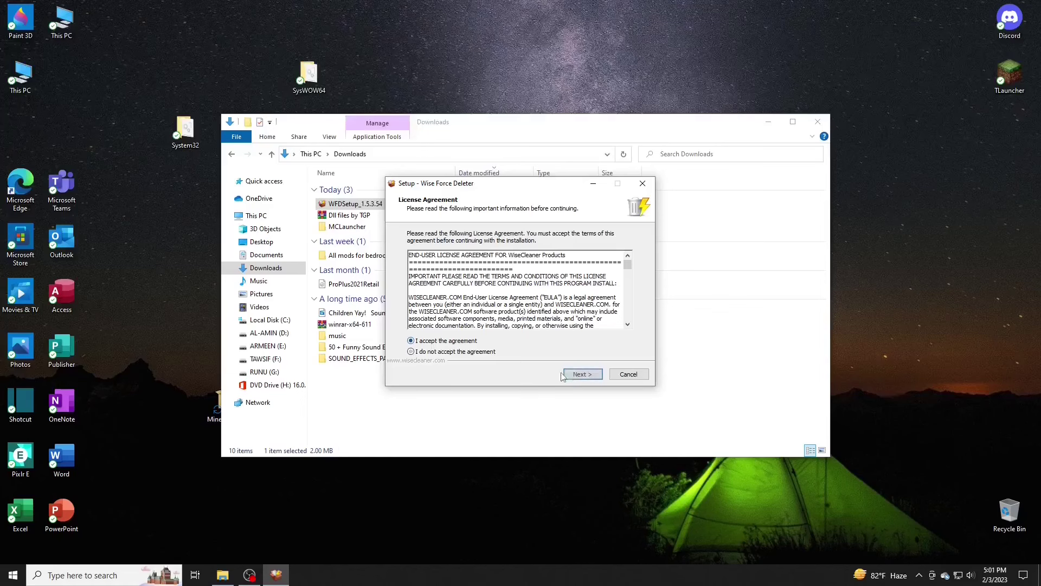
left_click(567, 376)
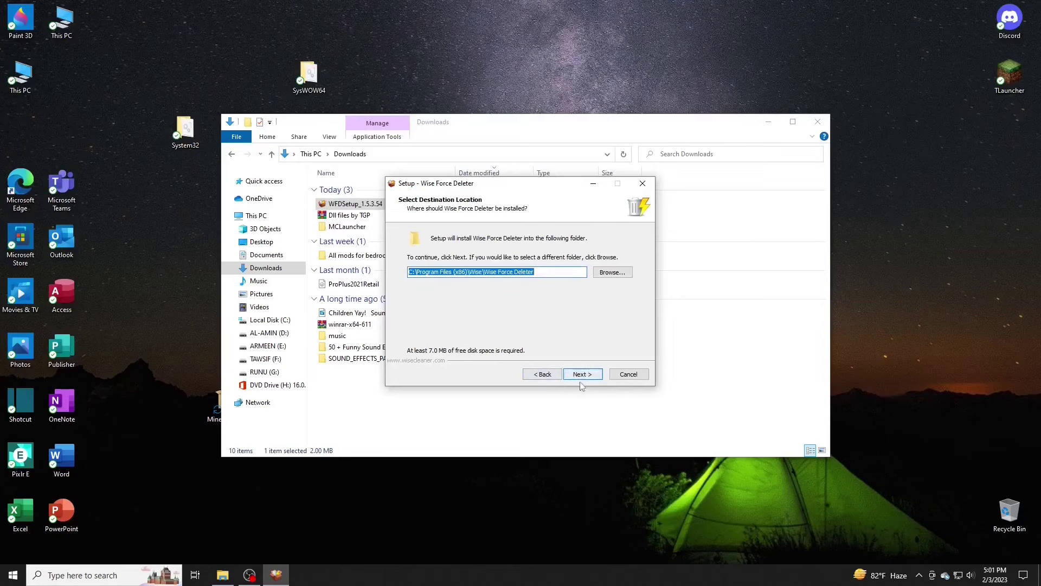
left_click(587, 375)
left_click(582, 374)
left_click(582, 374)
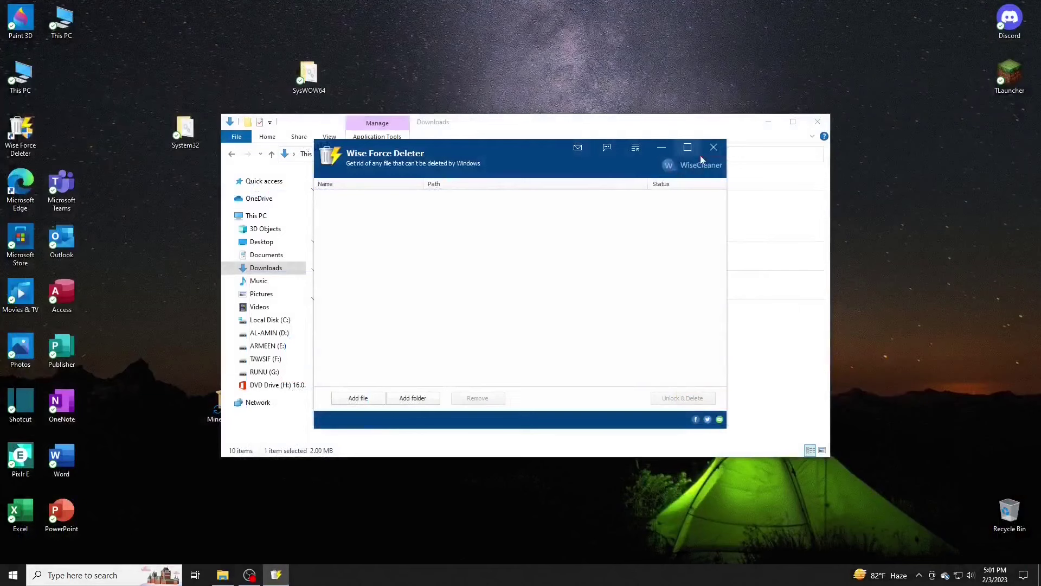
left_click(714, 147)
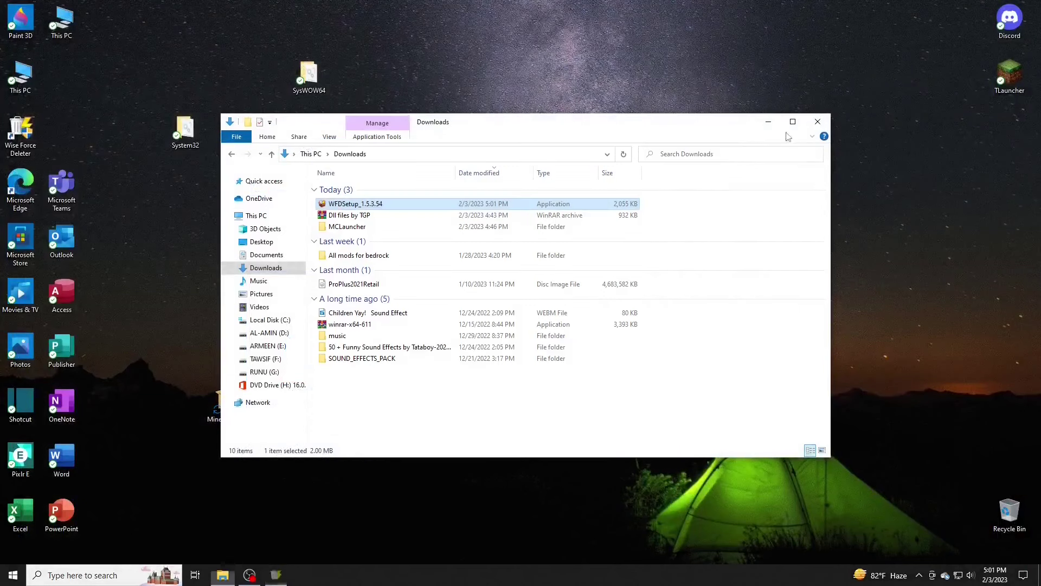
left_click(818, 122)
Place the Wise Force Deleter shortcut above the Minecraft package on the desktop and launch the program from it
left_click_drag(20, 134, 396, 300)
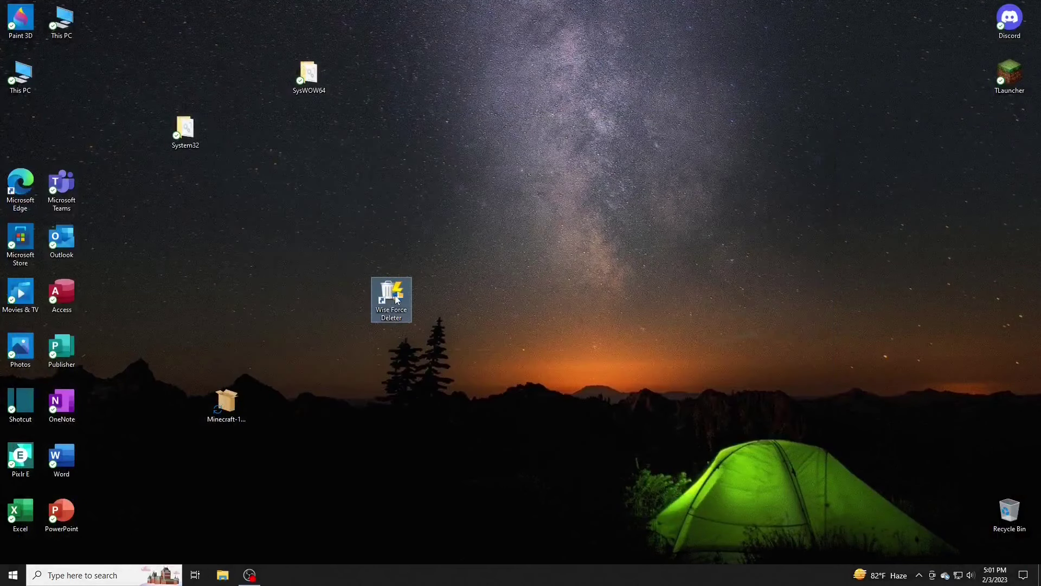
left_click_drag(231, 316, 263, 251)
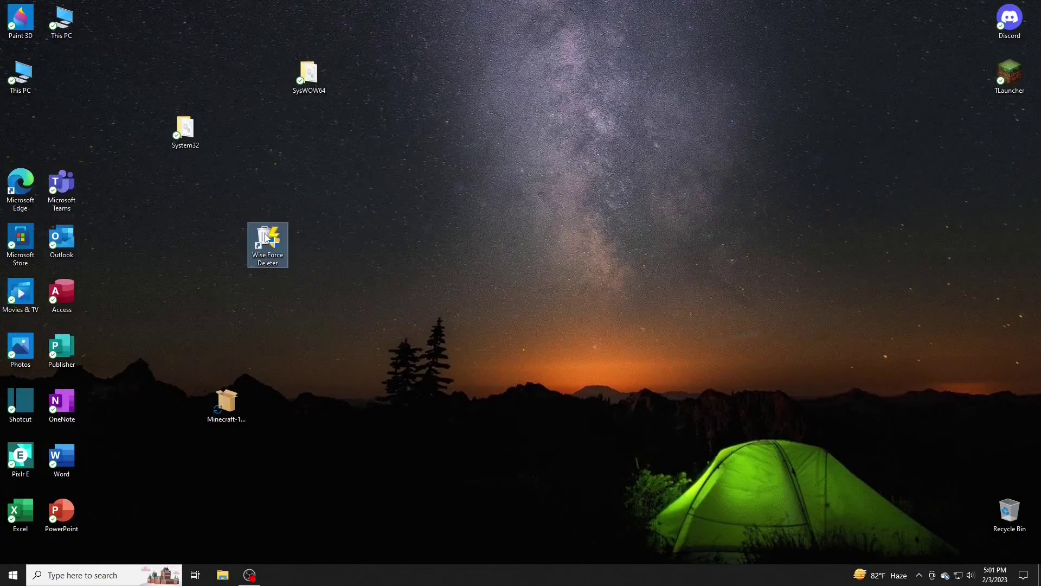
right_click(266, 239)
left_click(389, 220)
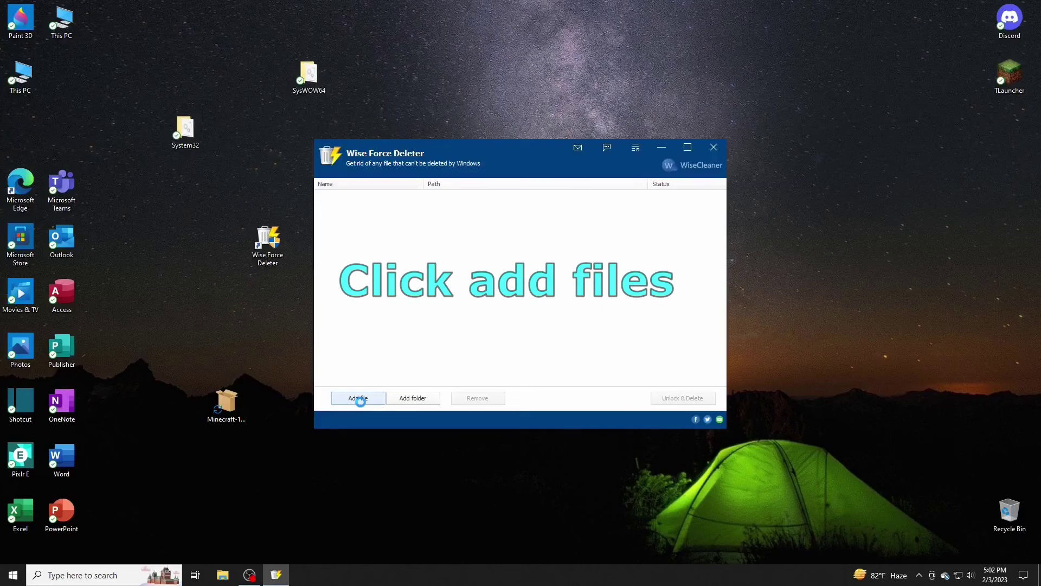
Start adding a file to the deletion list and browse to C:\Windows\System32
left_click(360, 401)
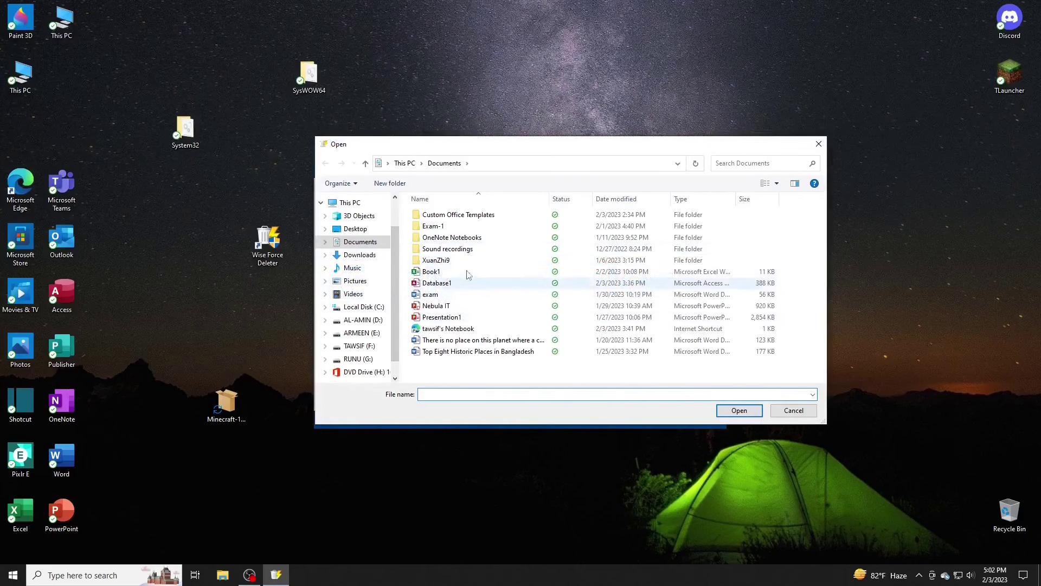
scroll(369, 304, "down", 1)
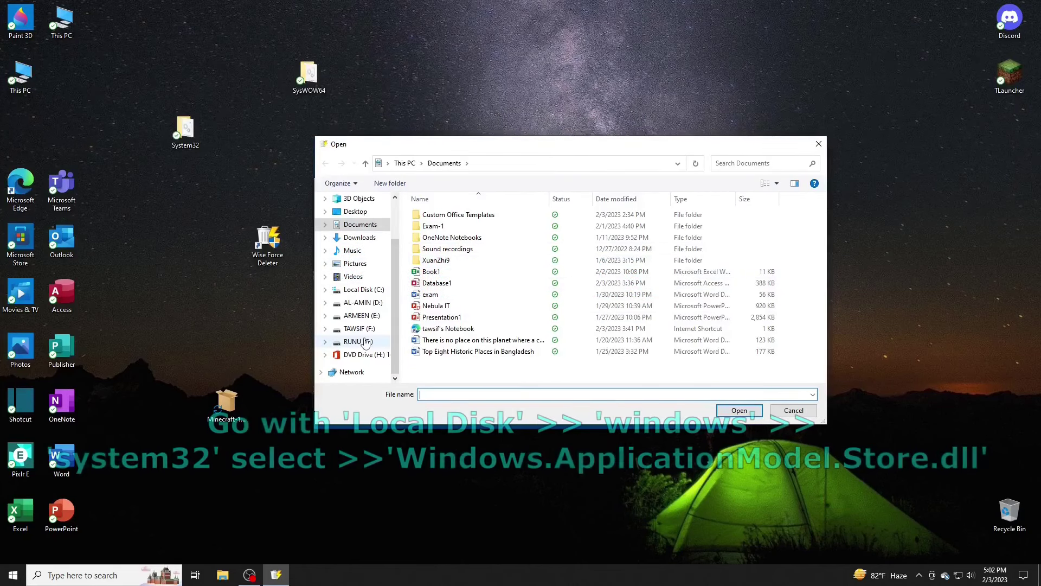
left_click(374, 292)
left_click(438, 307)
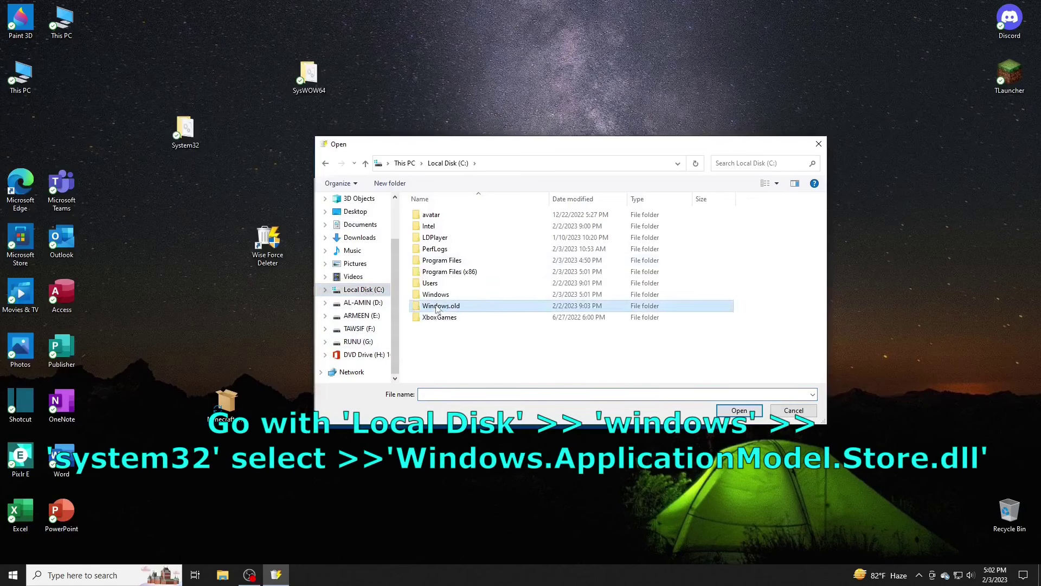
double_click(436, 295)
scroll(510, 282, "down", 4)
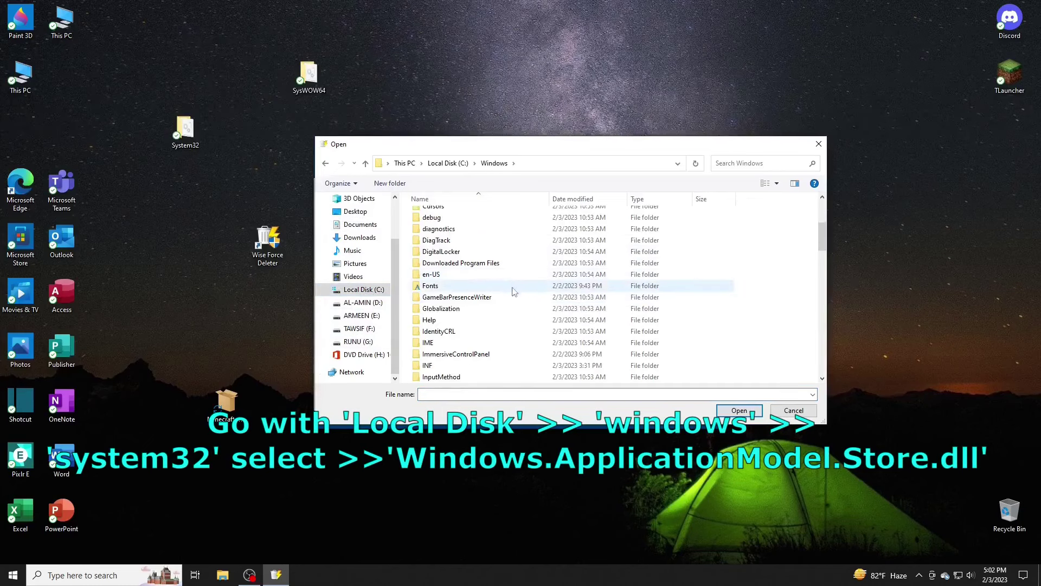
scroll(504, 303, "down", 12)
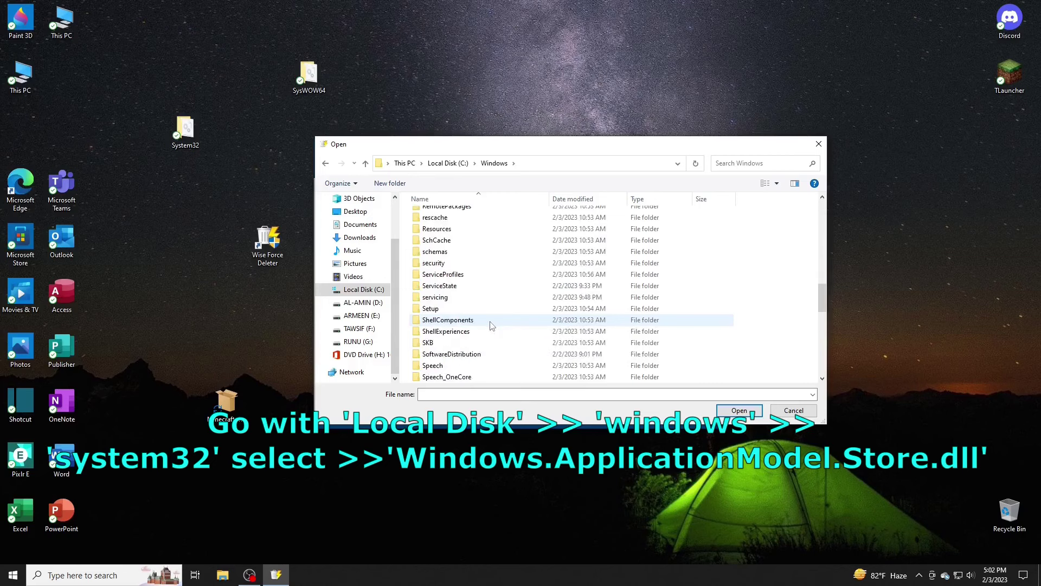
scroll(467, 331, "down", 2)
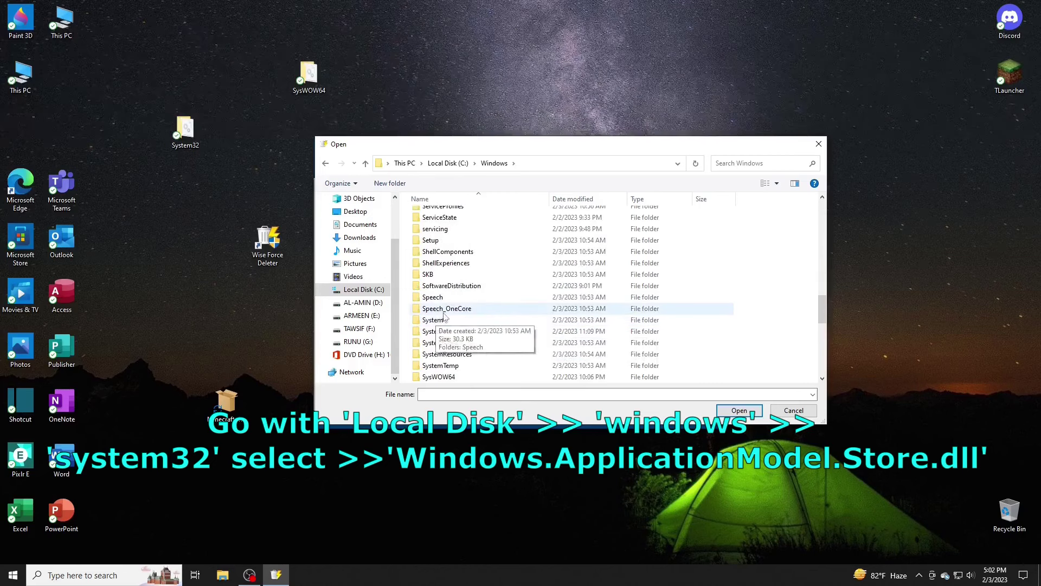
double_click(434, 331)
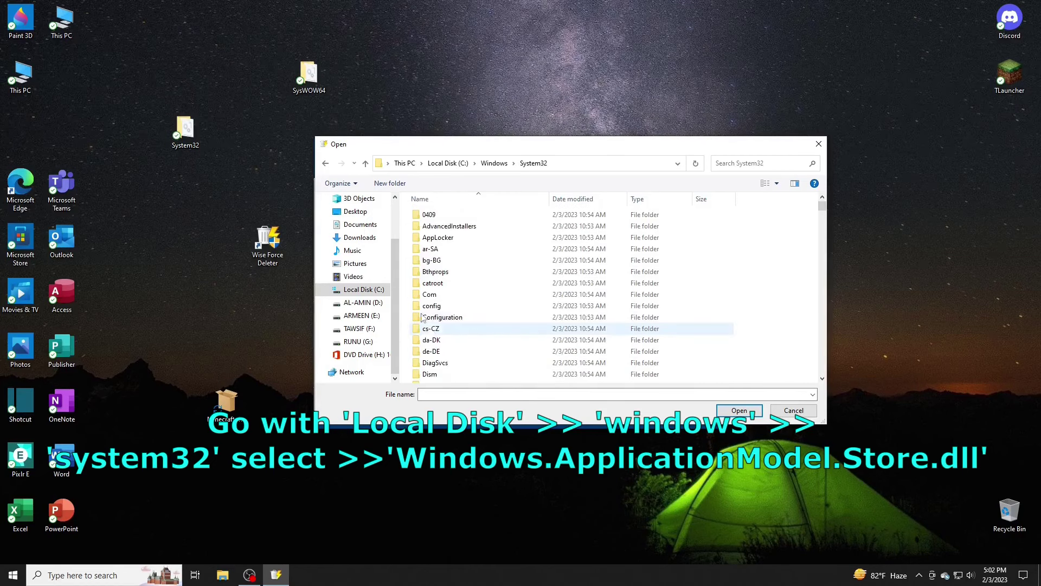
Find Windows.ApplicationModel.Store.dll in System32 and add it to the deletion list
scroll(534, 249, "down", 5)
scroll(533, 253, "down", 5)
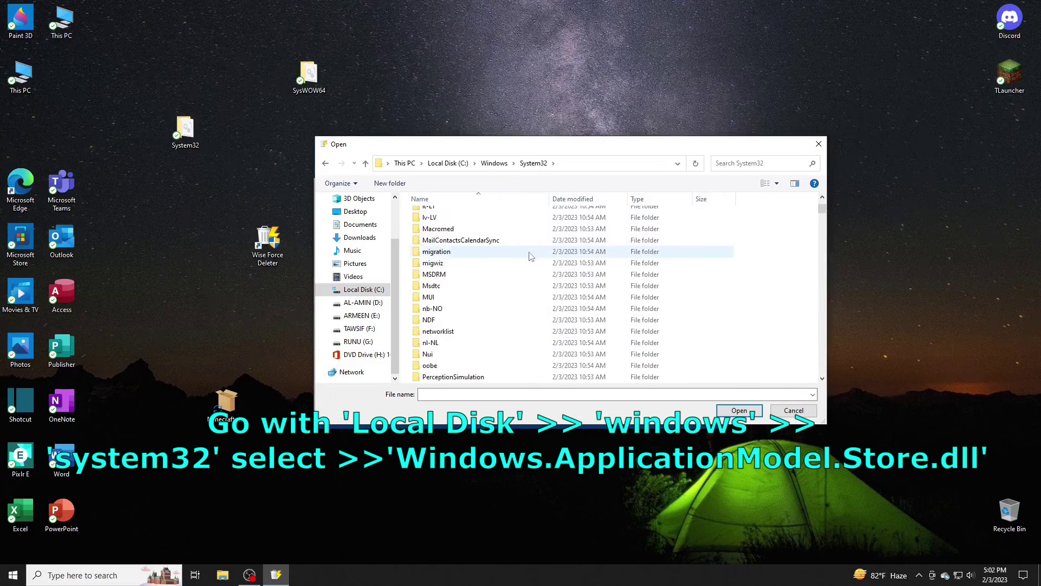
key("w")
key("w")
key("w")
key("w")
key("w")
key("w")
key("w")
key("w")
key("w")
key("w")
key("w")
key("w")
key("w")
key("w")
key("w")
key("w")
key("w")
key("w")
key("w")
key("w")
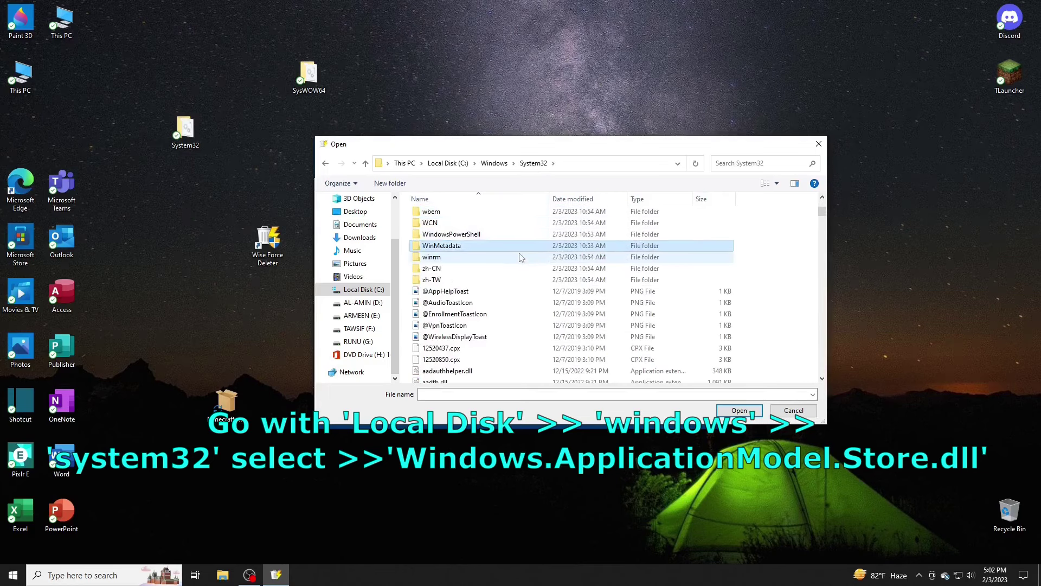
key("w")
key("w")
key("w")
key("w")
key("w")
key("w")
key("w")
key("w")
key("w")
key("w")
key("w")
key("w")
key("w")
key("w")
key("w")
key("w")
key("w")
key("w")
key("w")
key("w")
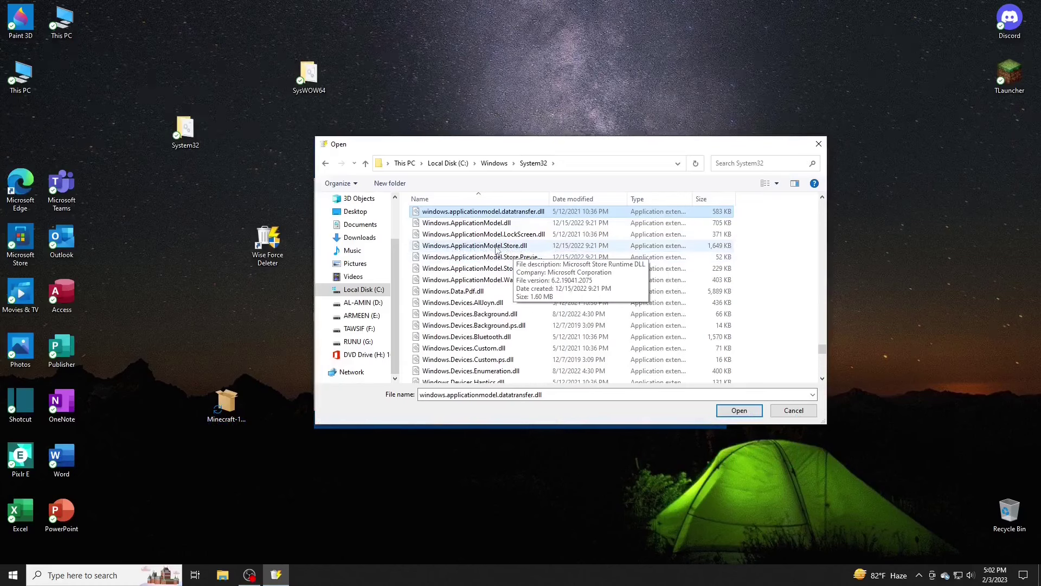
left_click(512, 248)
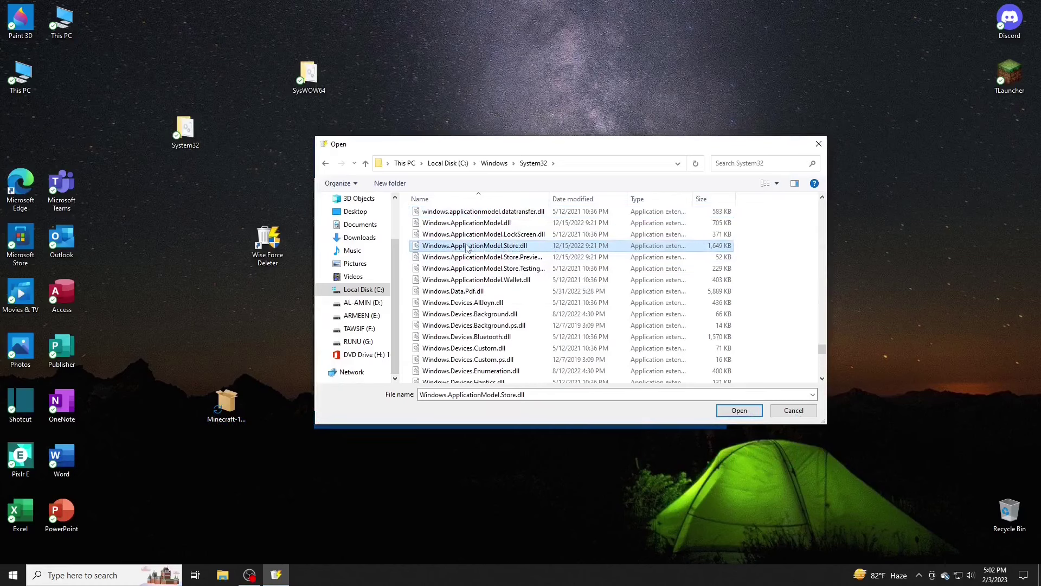
double_click(534, 249)
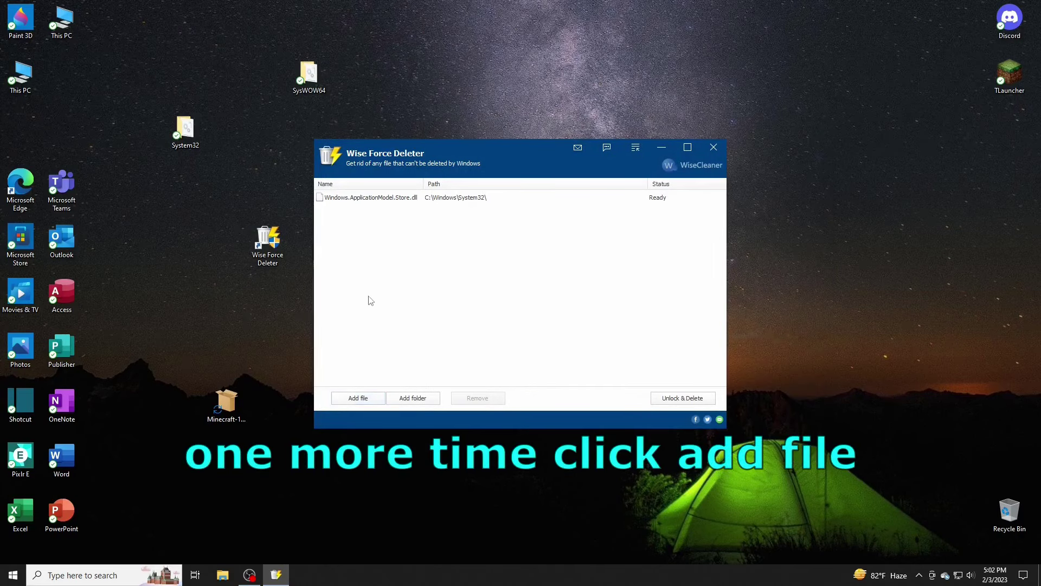
Start adding a second file to the deletion list and browse to C:\Windows\SysWOW64
left_click(360, 398)
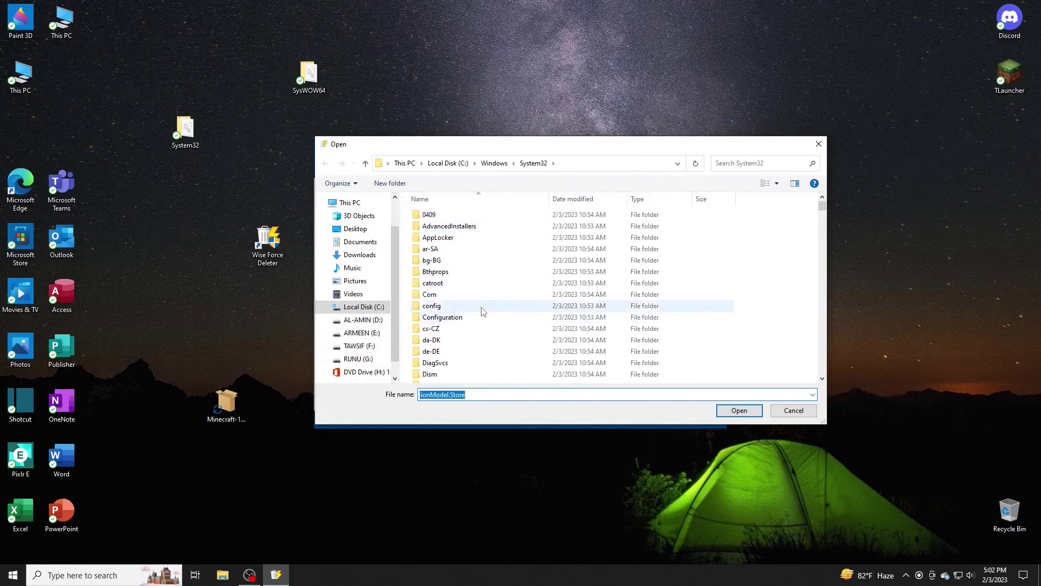
scroll(481, 305, "down", 10)
left_click(494, 164)
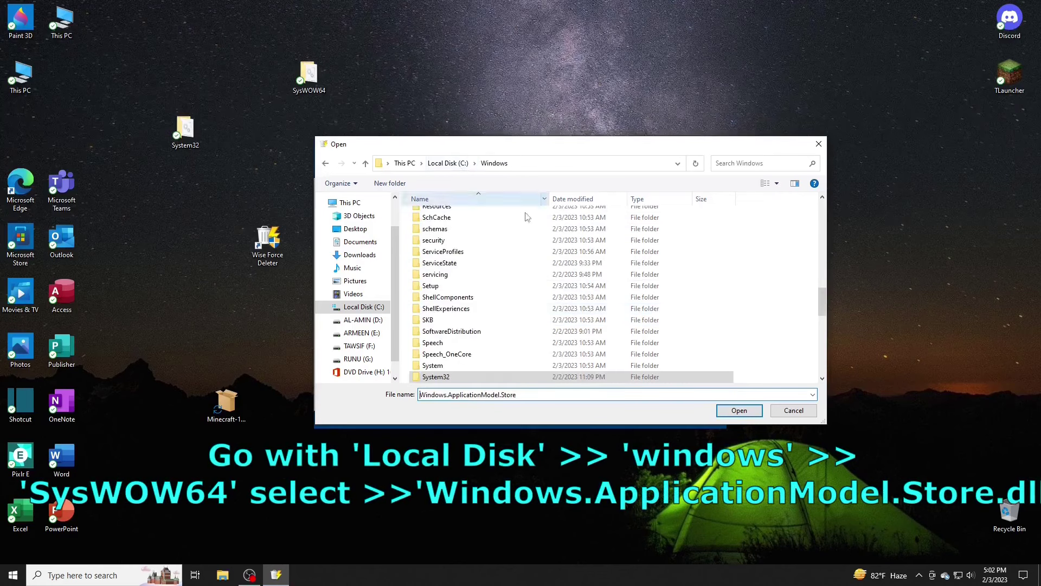
scroll(534, 274, "down", 8)
scroll(536, 275, "up", 5)
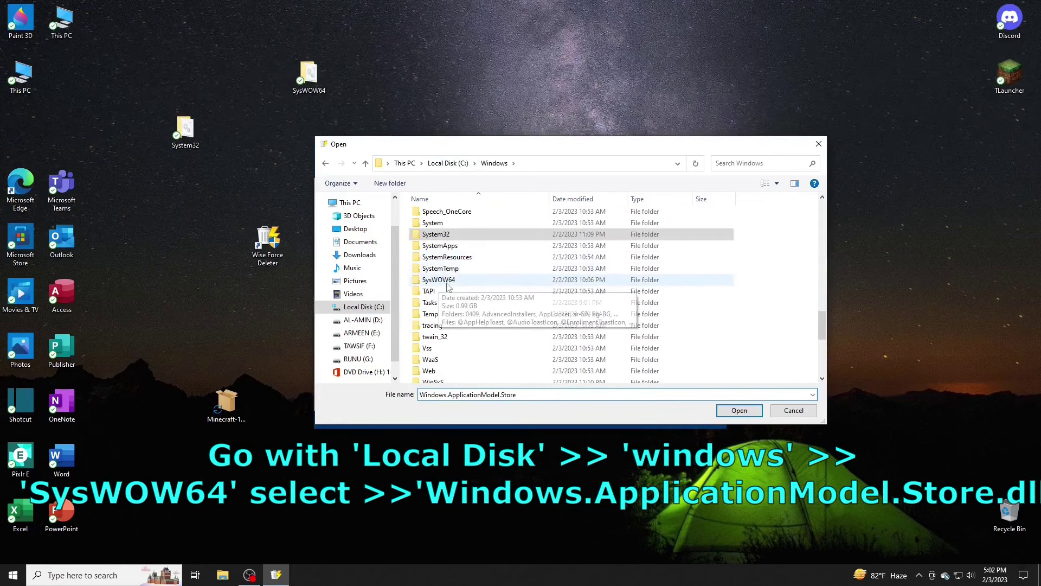
double_click(447, 281)
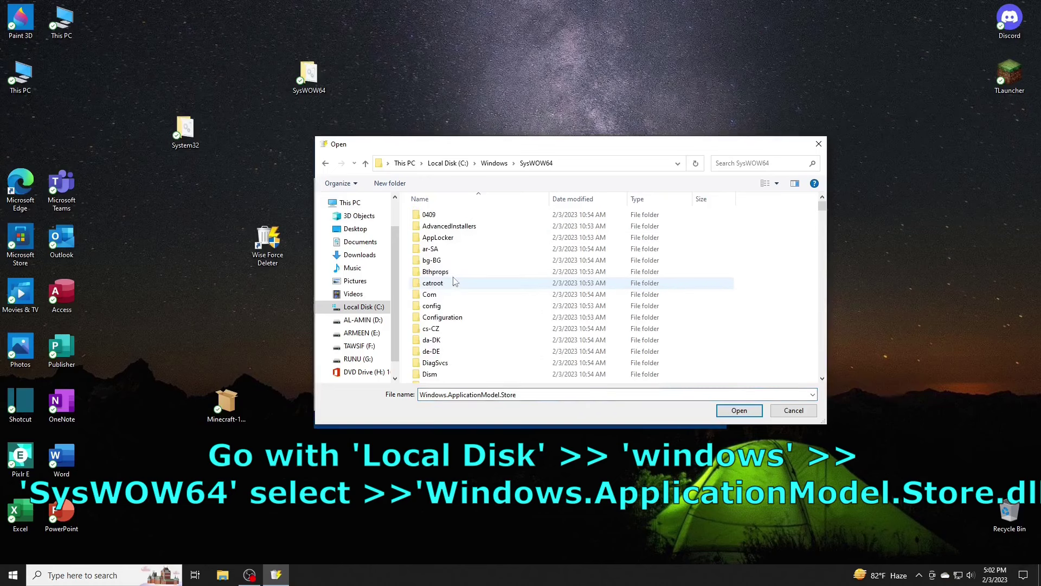
Find Windows.ApplicationModel.Store.dll in SysWOW64 and add it to the deletion list
scroll(477, 283, "down", 10)
key("w")
key("w")
key("w")
key("w")
key("w")
key("w")
key("w")
key("w")
key("w")
key("w")
key("w")
key("w")
key("w")
key("w")
key("w")
key("w")
key("w")
key("w")
key("w")
key("w")
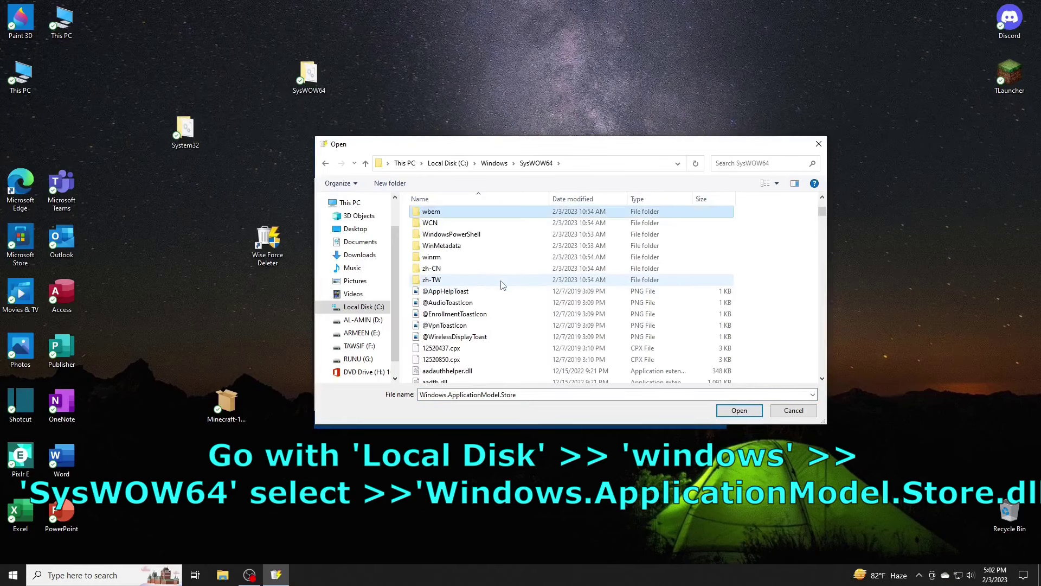
key("w")
key("w")
key("w")
key("w")
key("w")
key("w")
key("w")
key("w")
key("w")
key("w")
key("w")
key("w")
key("w")
key("w")
key("w")
key("w")
key("w")
key("w")
key("w")
key("w")
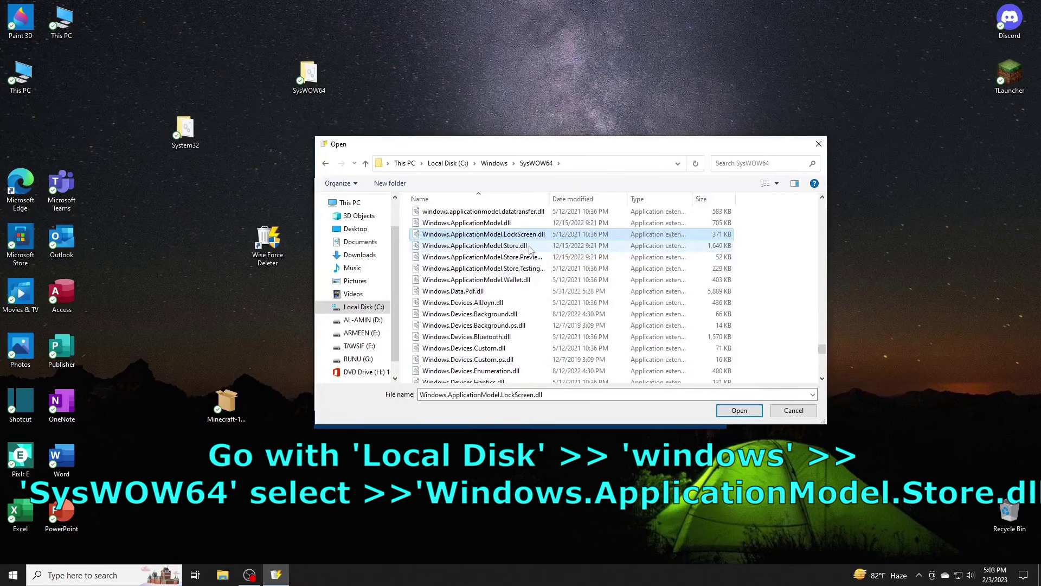
double_click(530, 248)
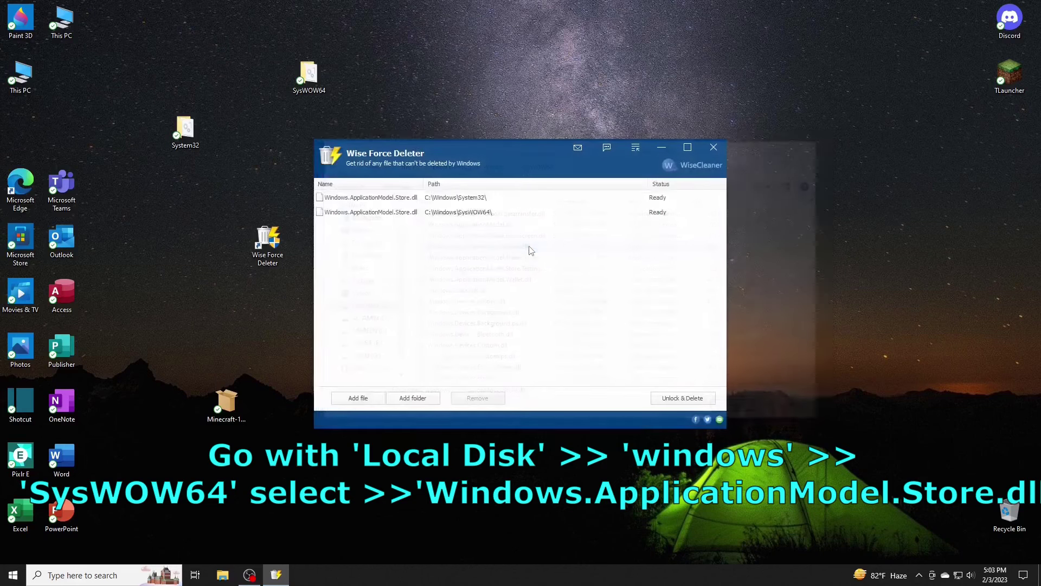
Unlock and delete both listed Windows.ApplicationModel.Store.dll files and minimize the deleter window
left_click(683, 399)
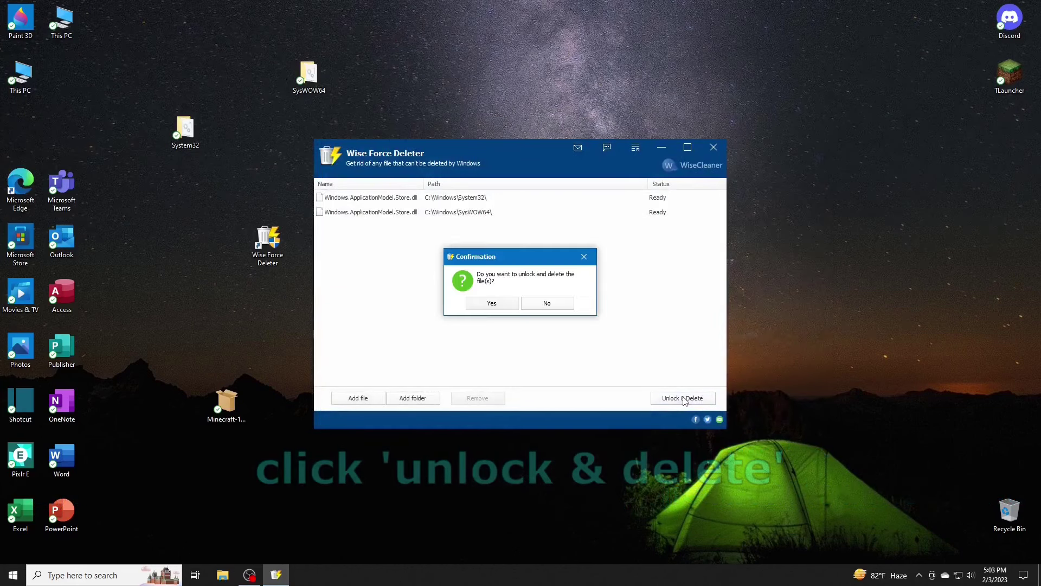
left_click(477, 307)
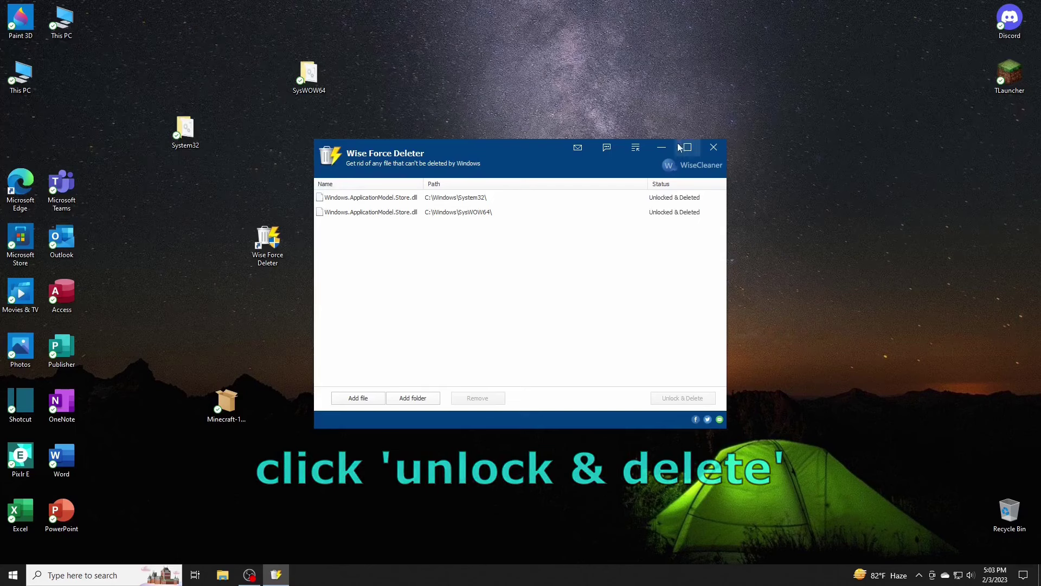
left_click(662, 147)
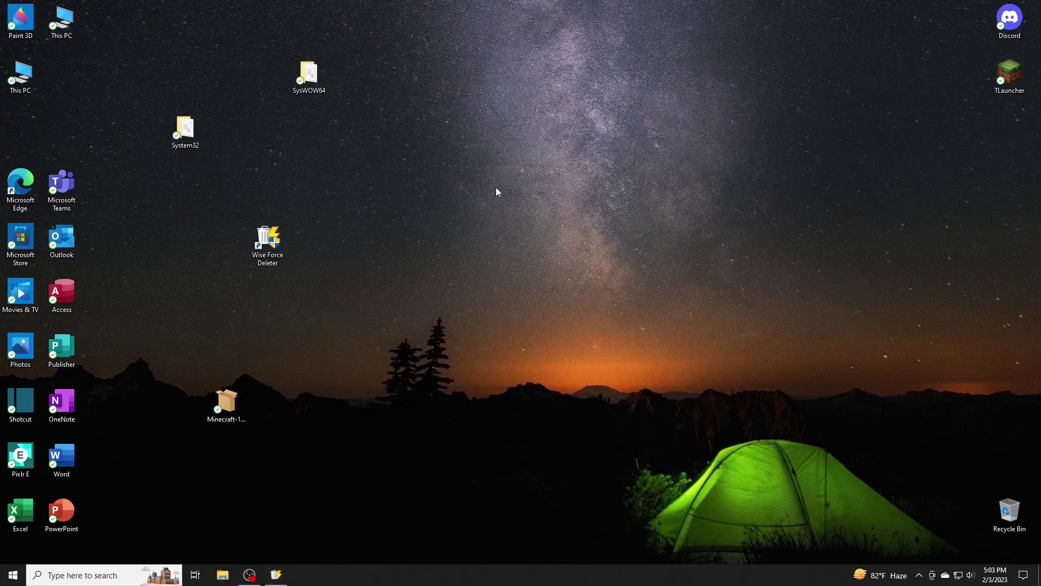
Copy the replacement Windows.ApplicationModel.Store.dll from the desktop System32 folder and browse to C:\Windows\System32 in File Explorer
double_click(186, 129)
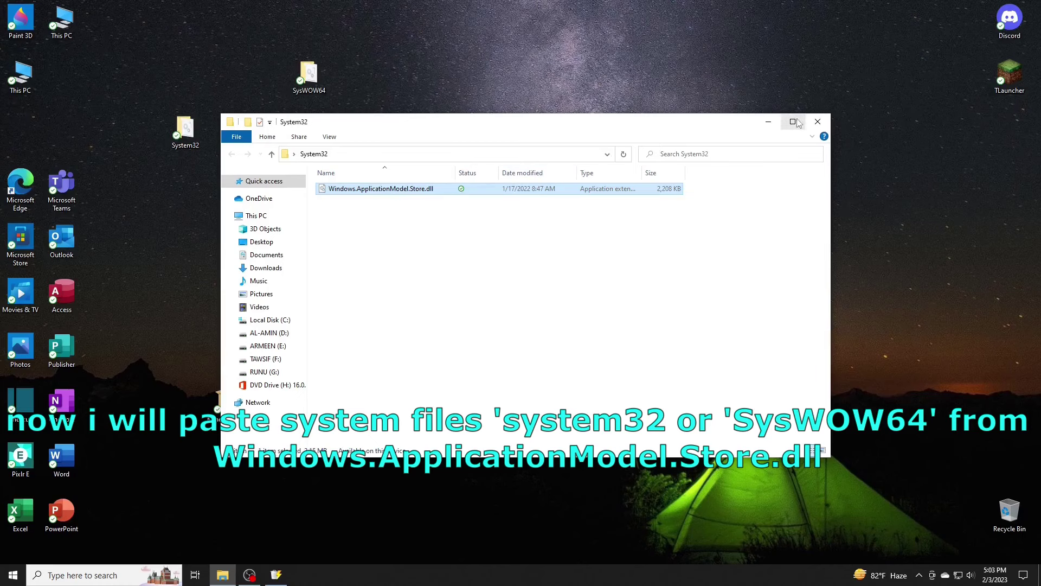
left_click(818, 122)
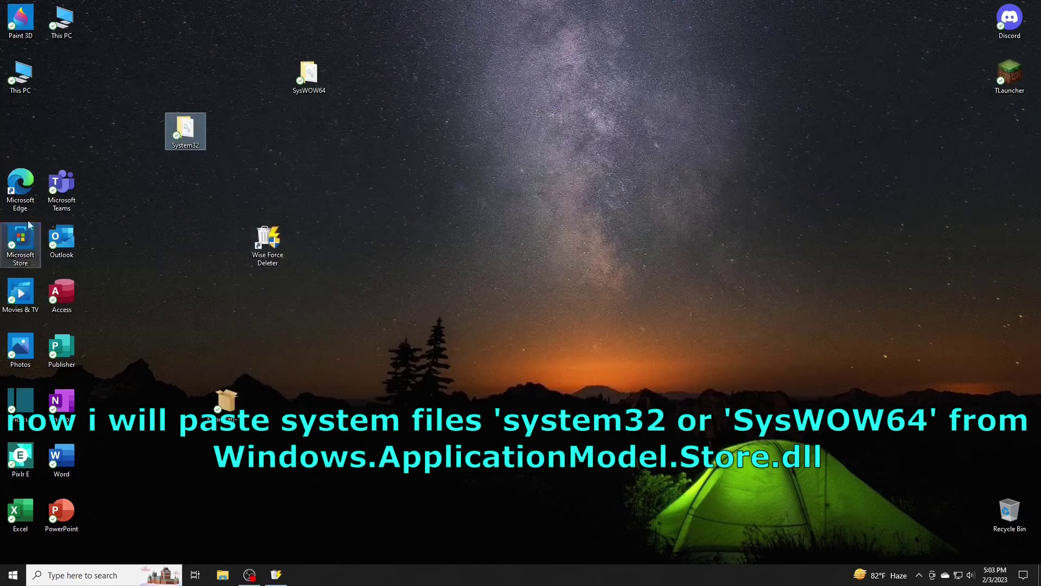
double_click(21, 76)
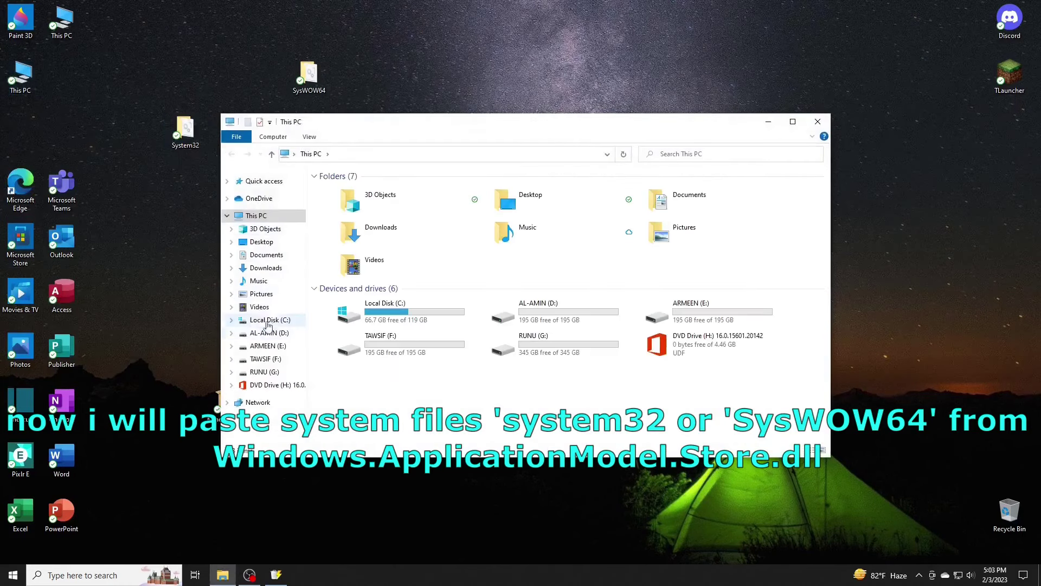
left_click(253, 319)
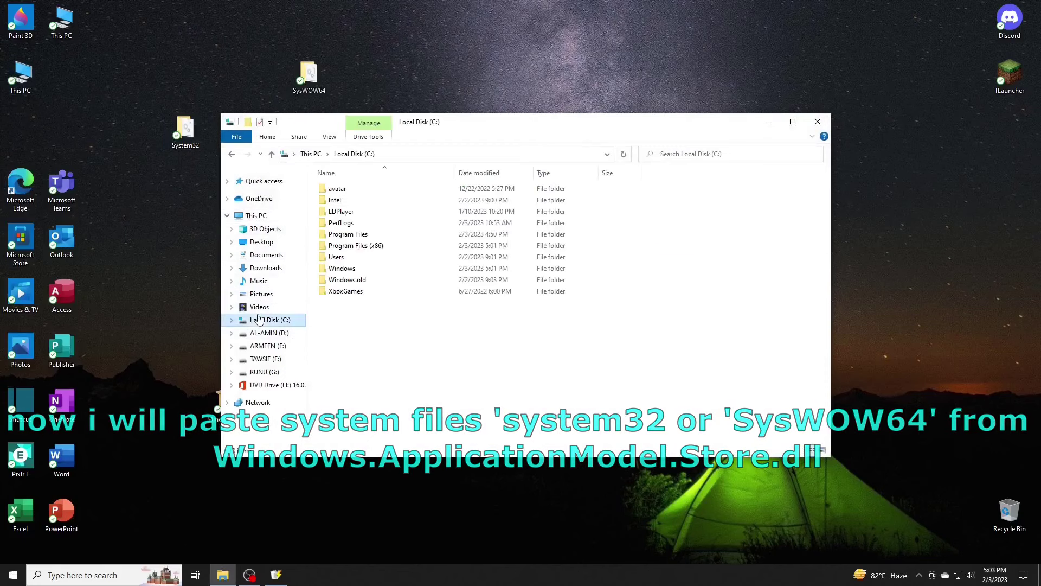
left_click(350, 271)
double_click(349, 271)
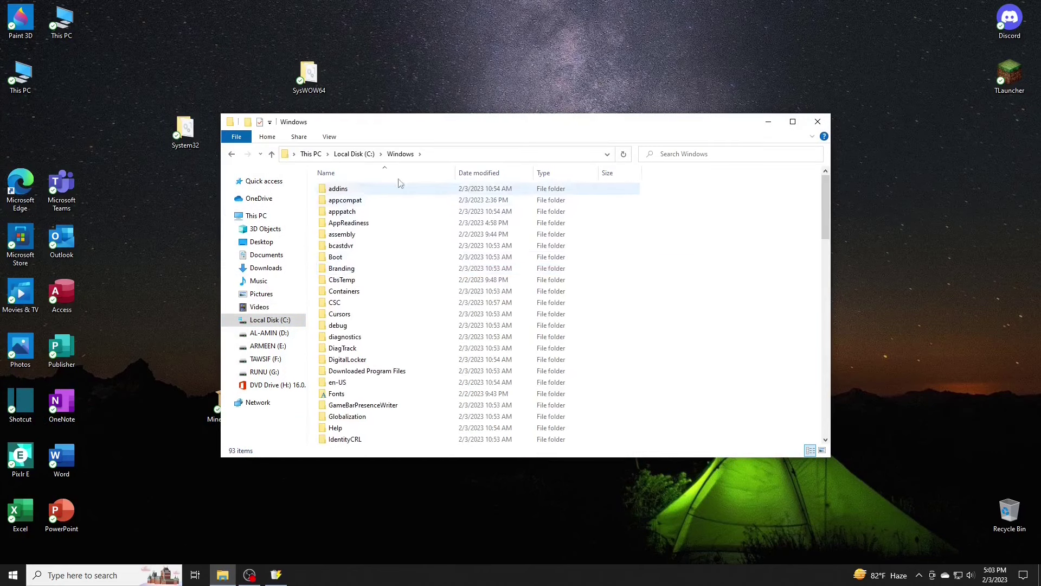
scroll(414, 339, "down", 17)
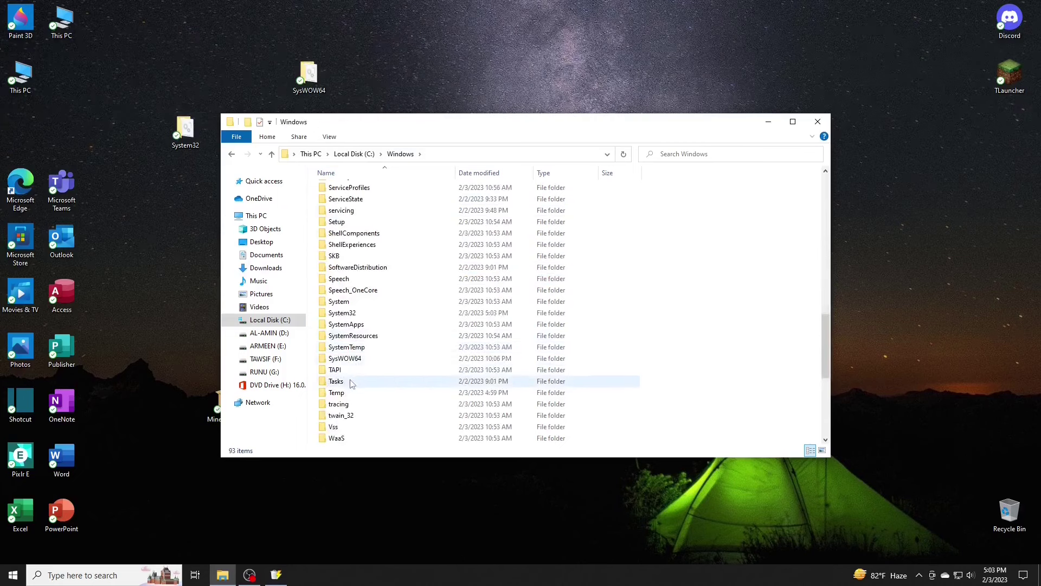
double_click(355, 319)
Paste the copied DLL into C:\Windows\System32, granting administrator permission, and check it in the file list
scroll(429, 293, "down", 10)
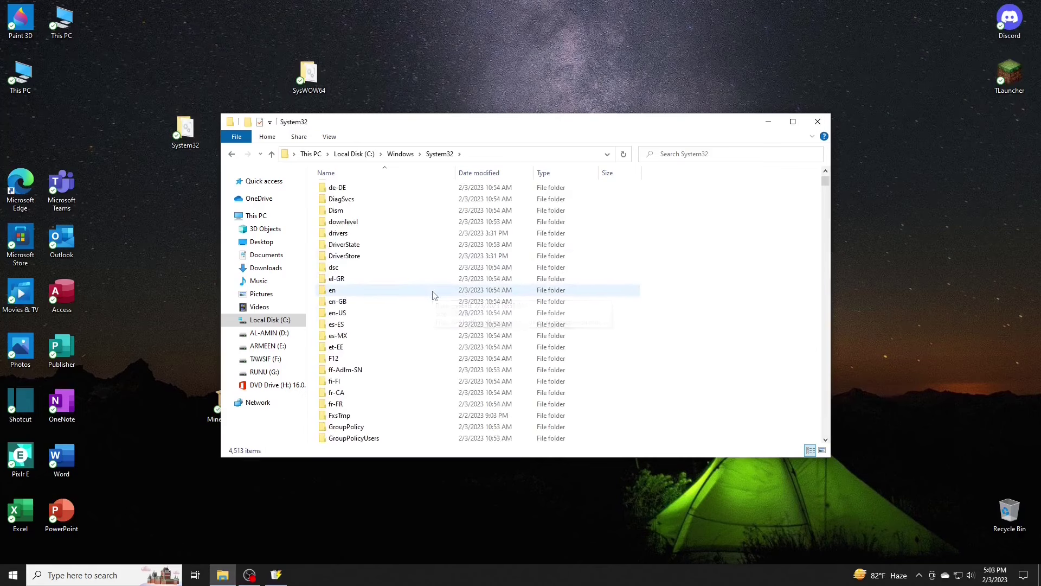
right_click(684, 253)
left_click(708, 313)
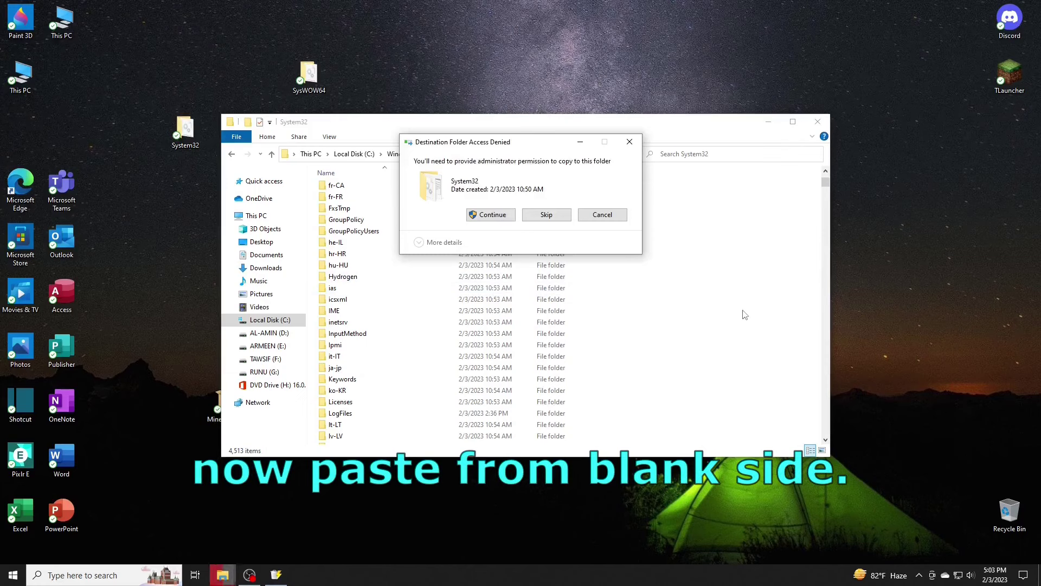
left_click(491, 215)
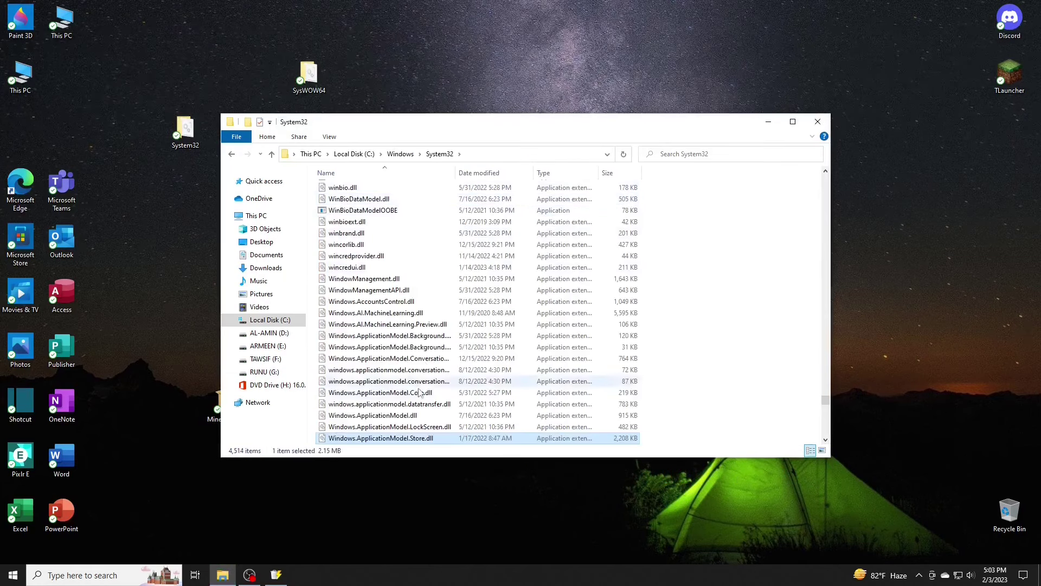
scroll(423, 368, "down", 2)
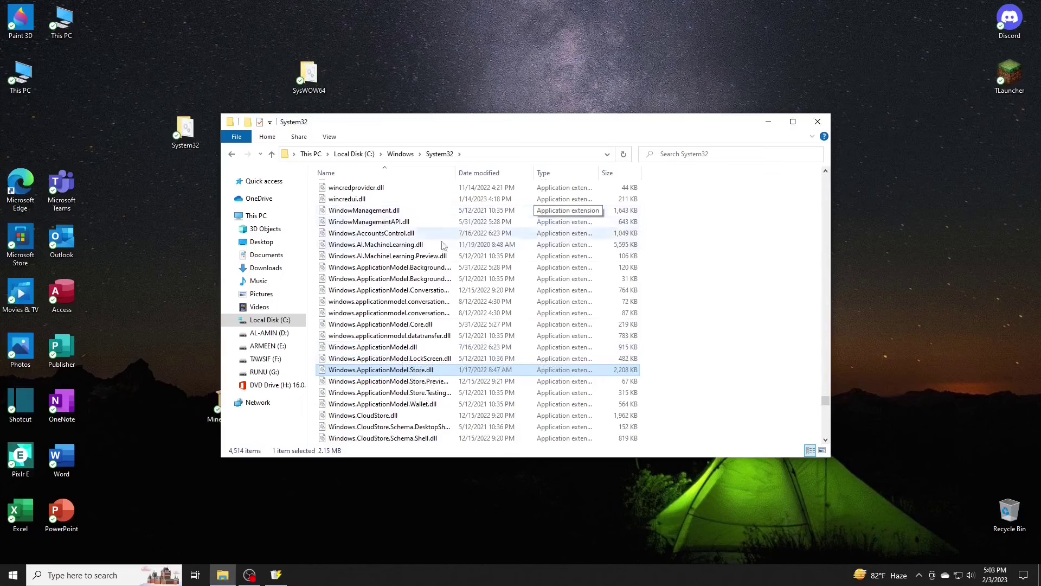
Return to the Windows folder and cut the replacement Windows.ApplicationModel.Store.dll from the desktop SysWOW64 folder
key("alt+Left")
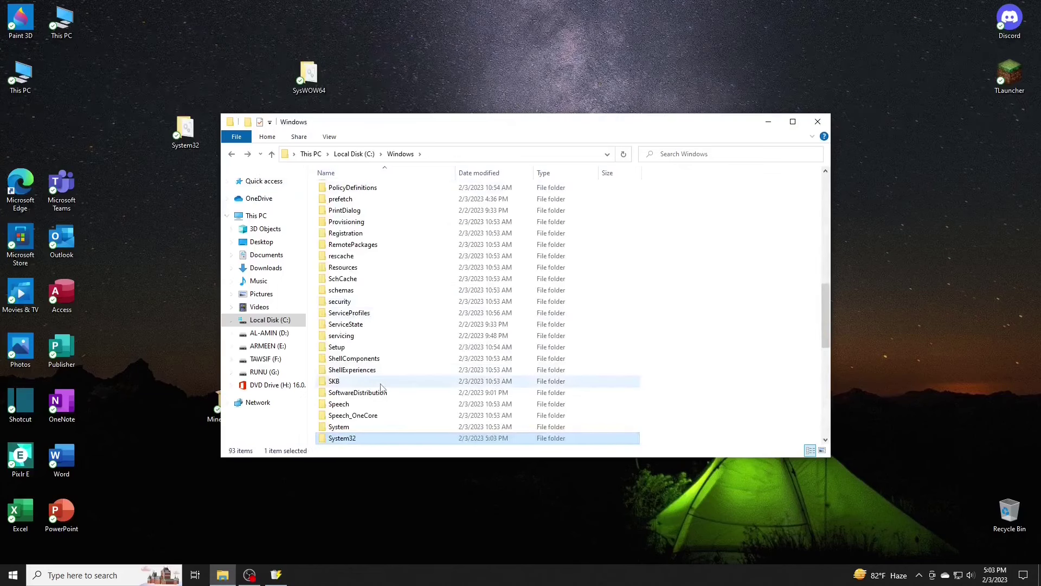
scroll(380, 382, "down", 4)
double_click(309, 76)
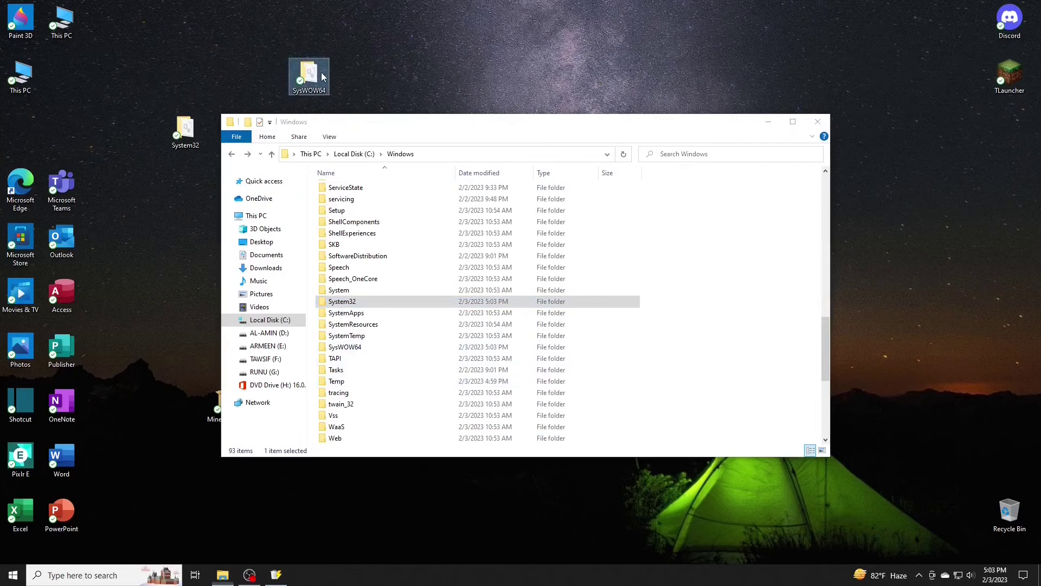
left_click(381, 209)
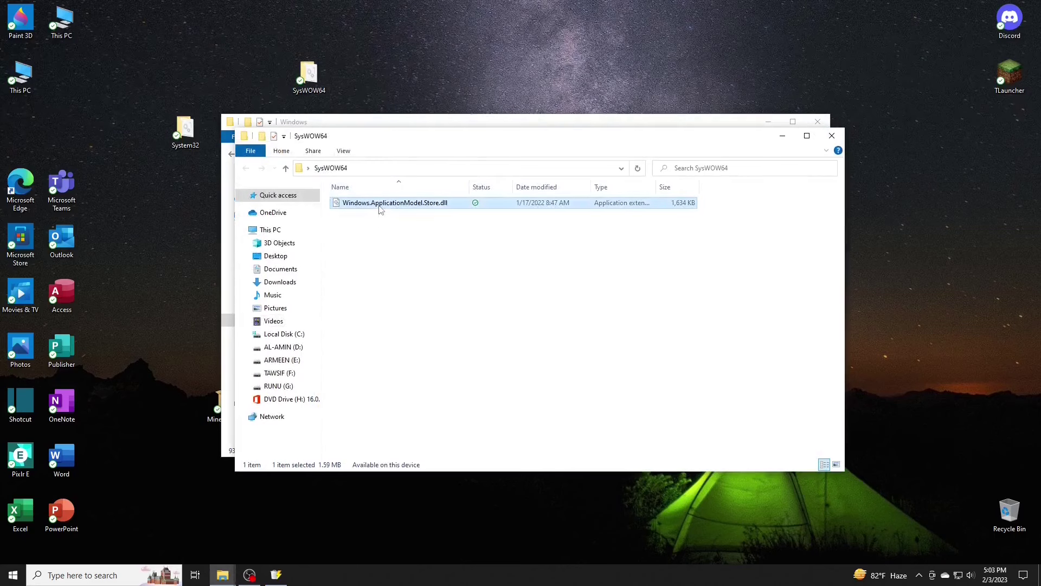
right_click(381, 209)
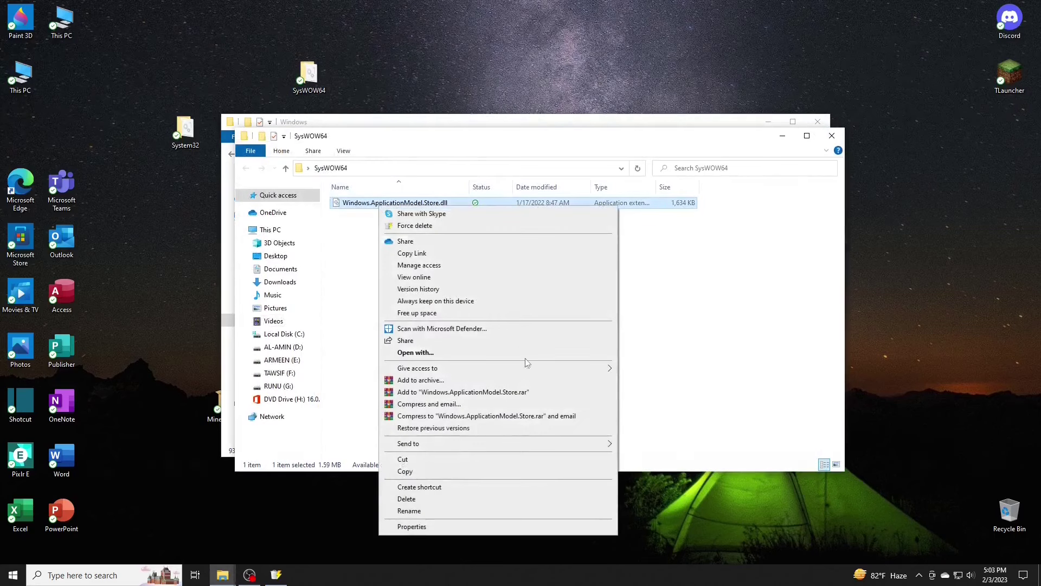
left_click(409, 472)
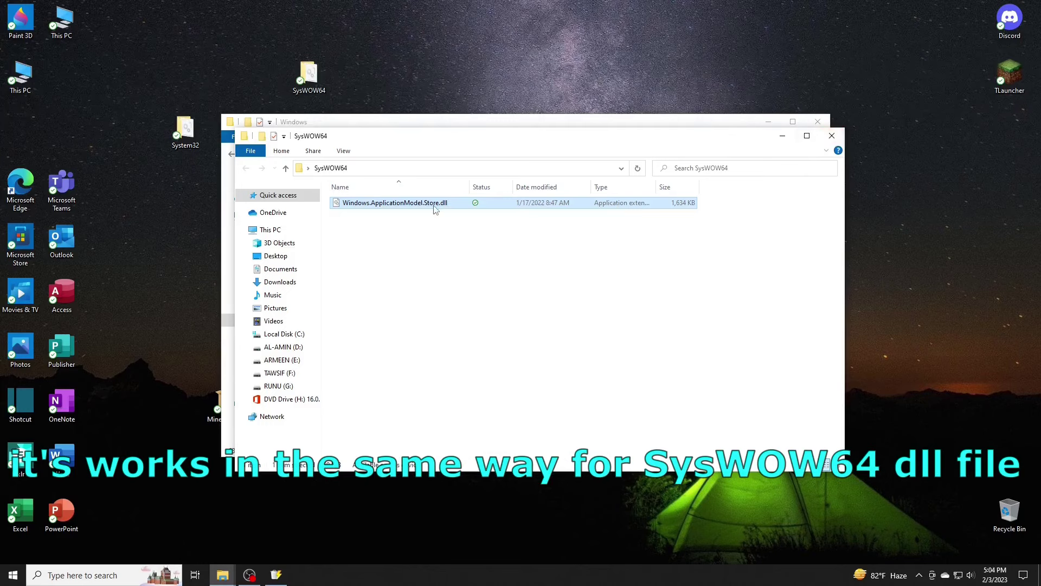
left_click(372, 437)
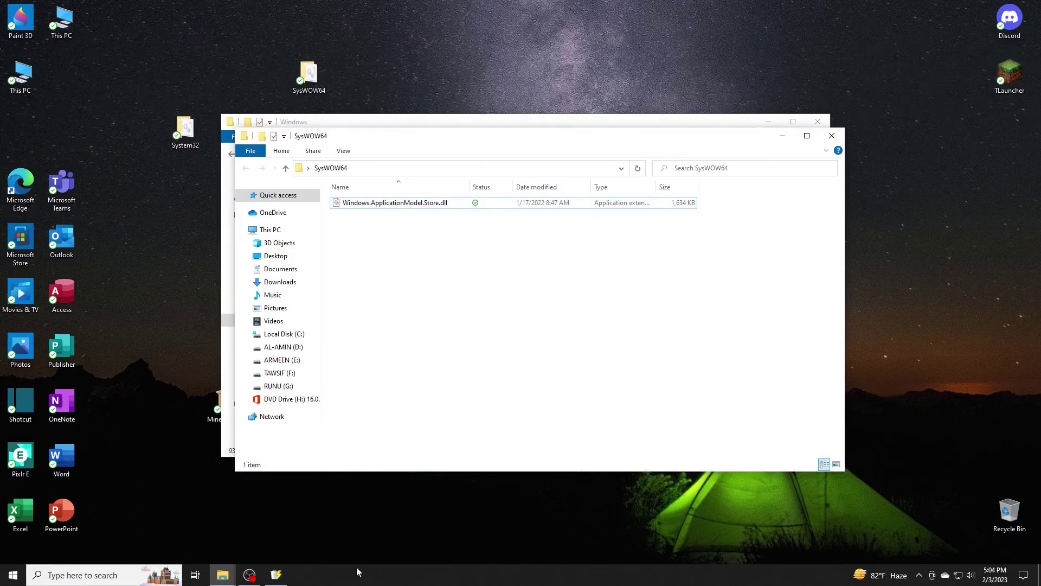
right_click(361, 203)
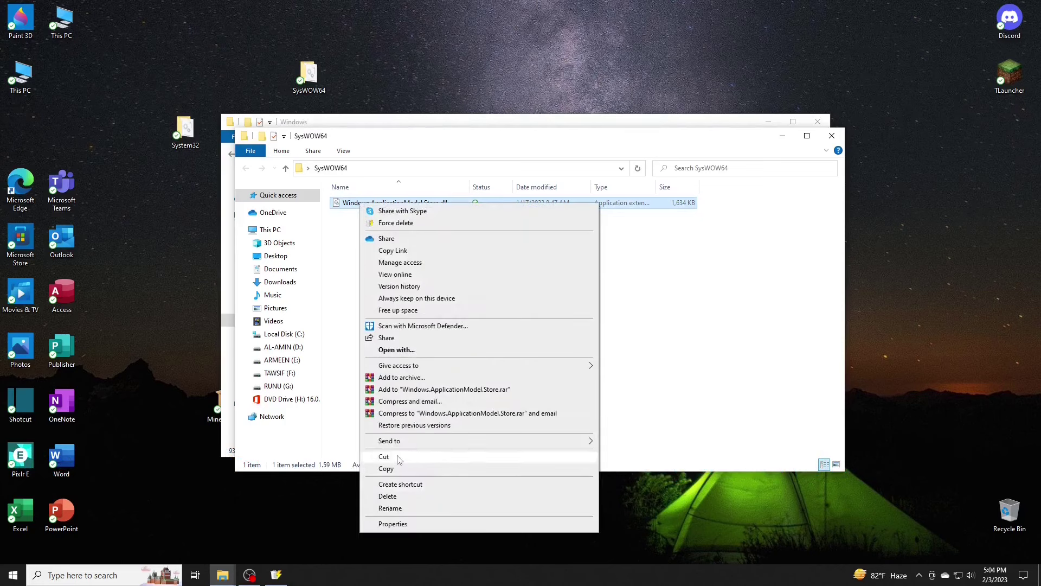
left_click(386, 457)
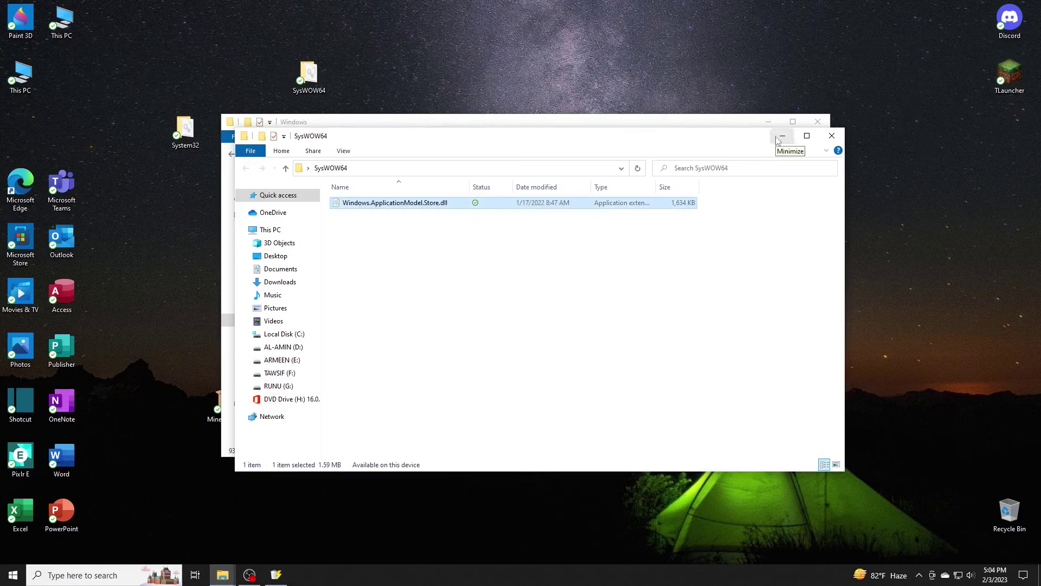
left_click(831, 137)
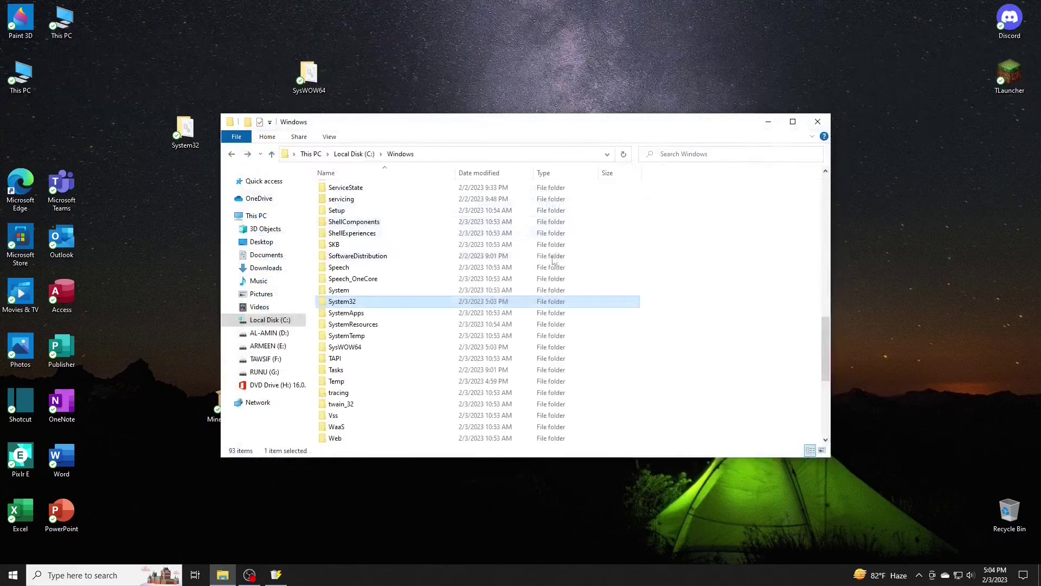
Paste the cut DLL into C:\Windows\SysWOW64 with administrator permission, check it in the list, and close the folder window
double_click(358, 348)
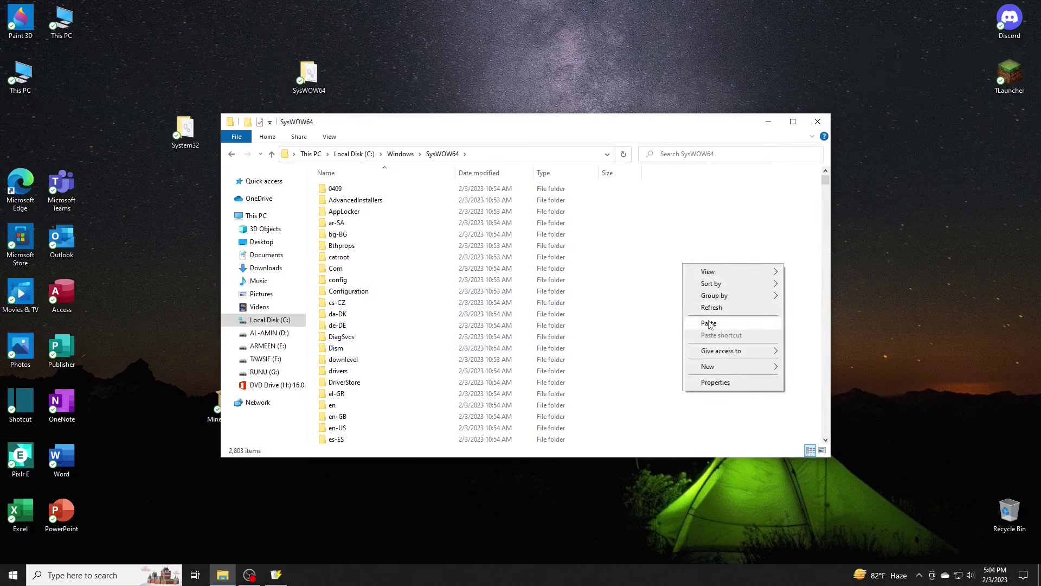
key("ctrl+v")
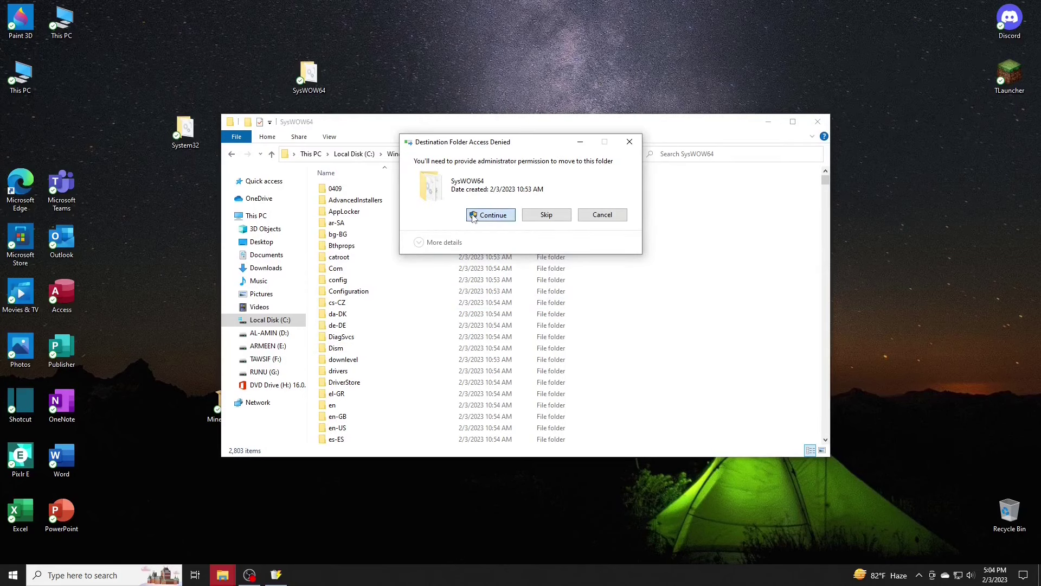
left_click(473, 215)
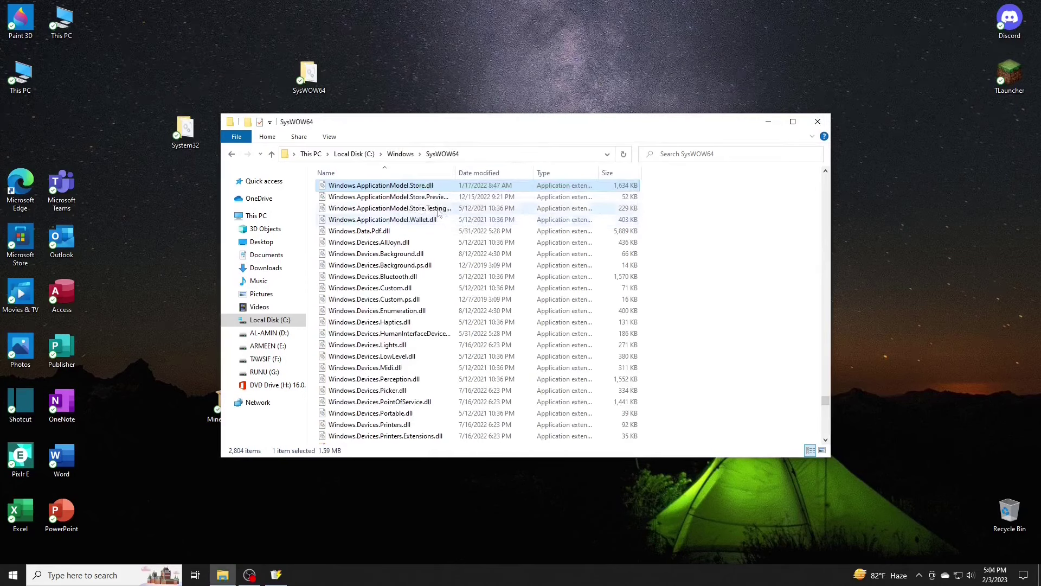
scroll(441, 214, "up", 2)
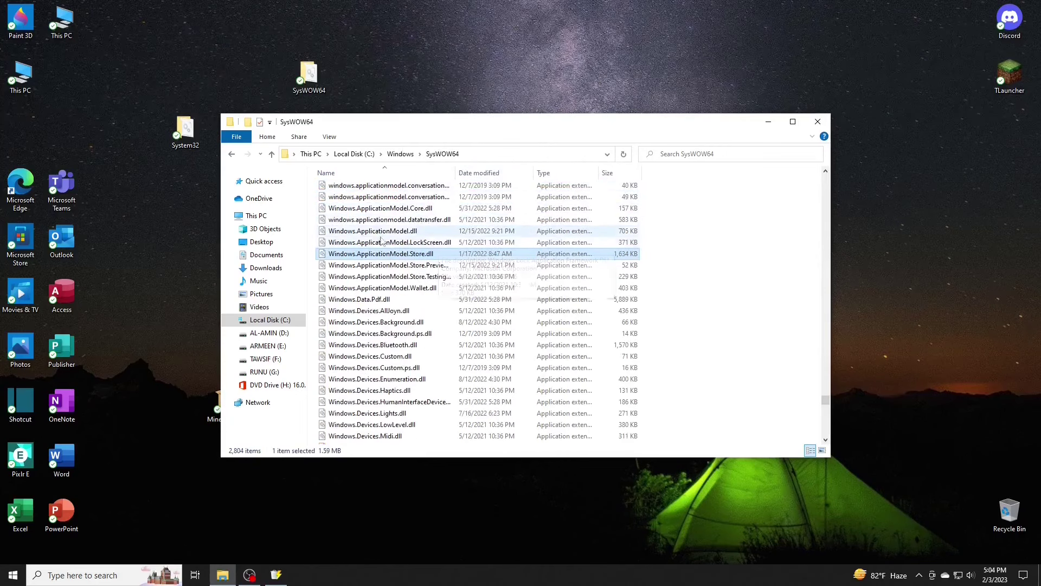
left_click(420, 253)
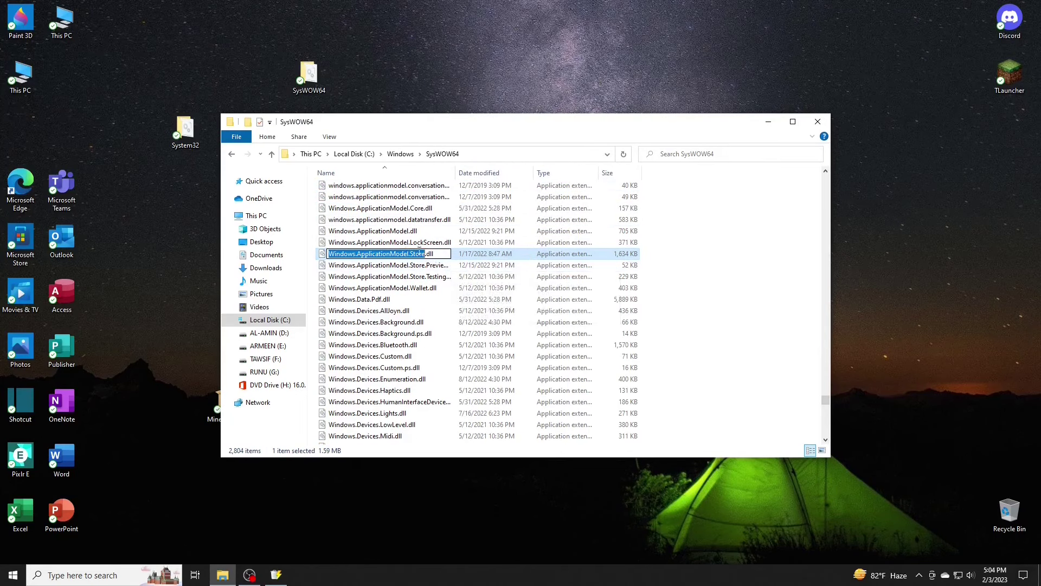
left_click(818, 122)
Refresh the desktop a few times
right_click(458, 149)
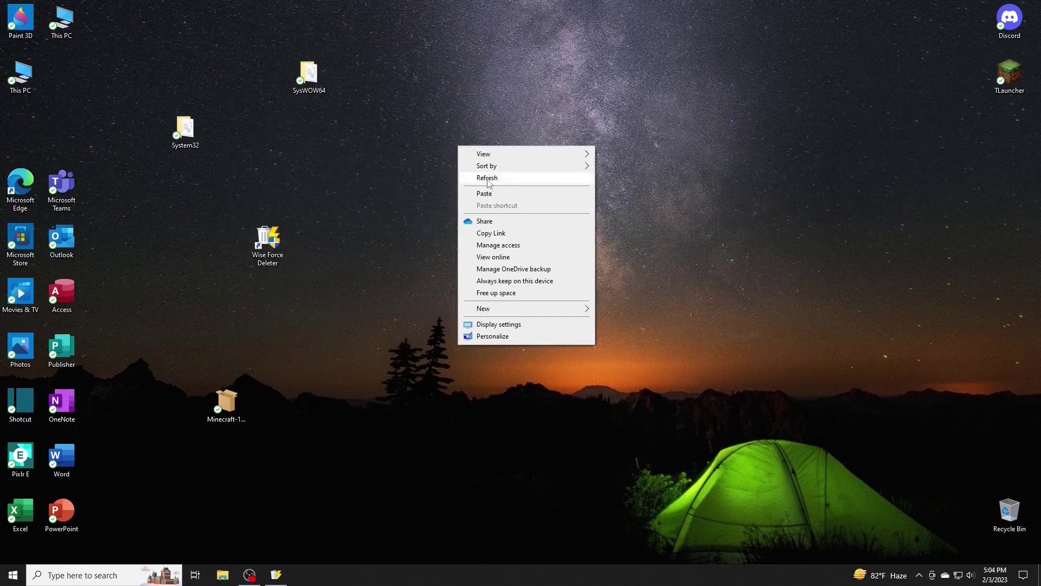
right_click(426, 172)
left_click(448, 205)
right_click(412, 182)
left_click(454, 213)
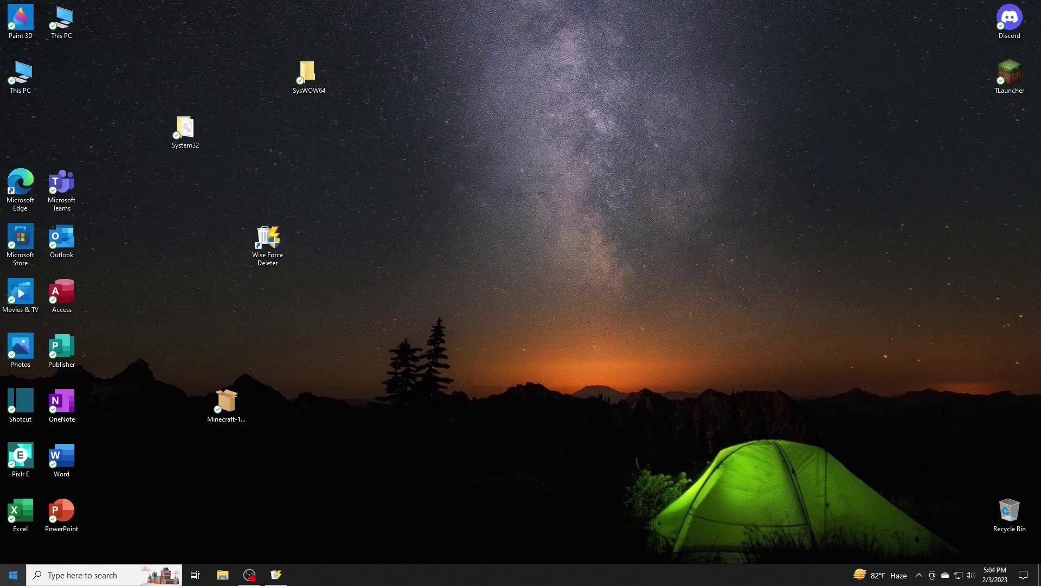
Pin Minecraft as a Start tile in the Explore group between Discord and TLauncher
key("super")
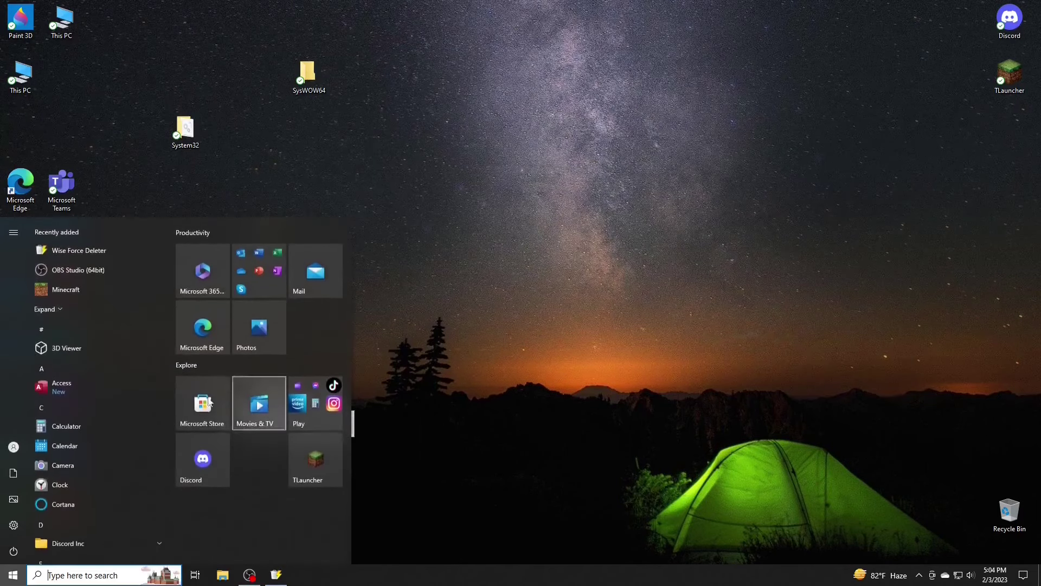
left_click_drag(70, 291, 244, 460)
Launch Minecraft from its new tile and dismiss the Microsoft Account sign-in offer
left_click(259, 456)
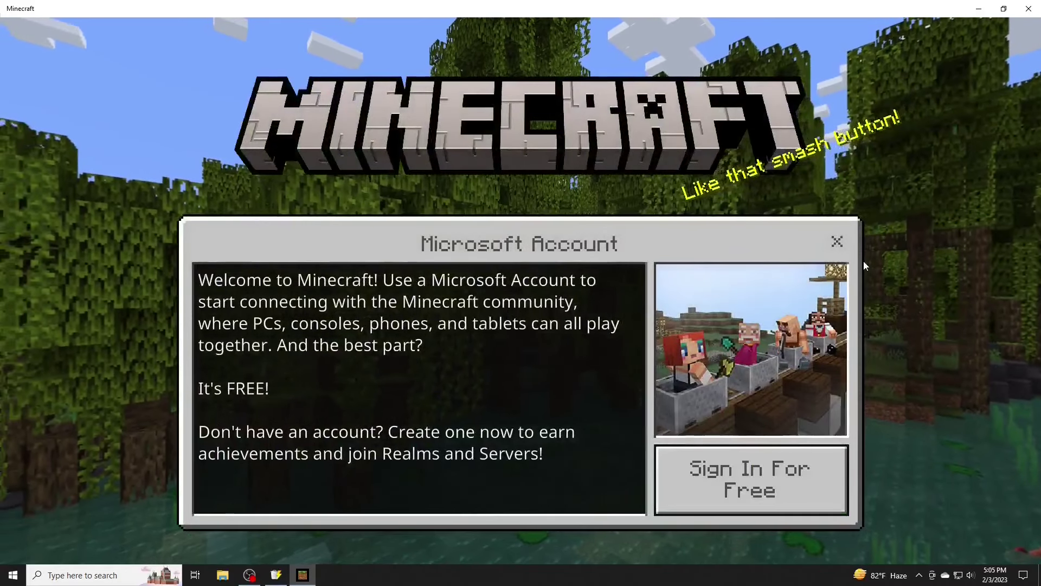
left_click(838, 241)
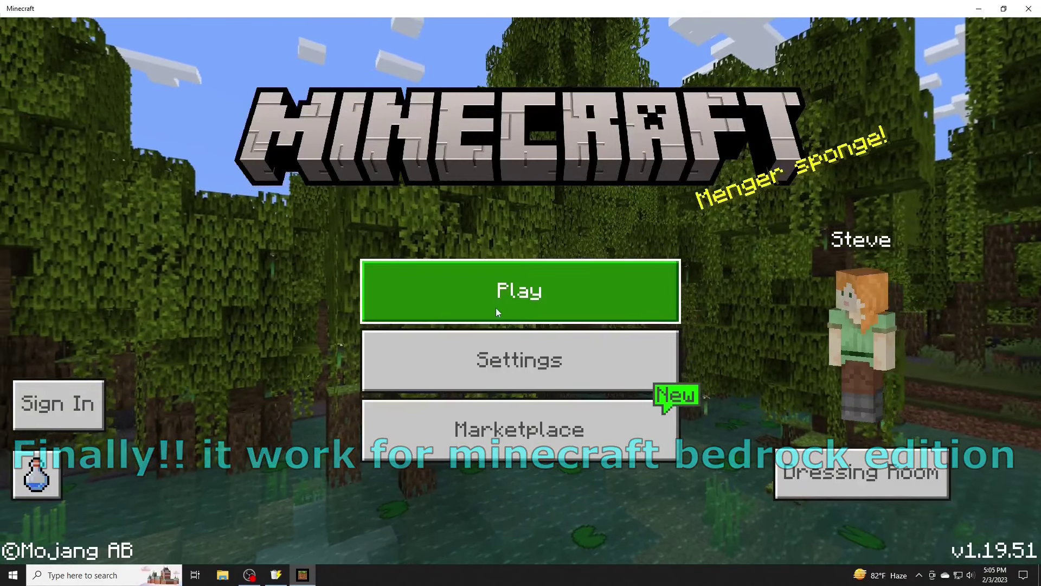
Enter the play screen from the main menu, select CubeCraft in the server list and join that server
left_click(497, 308)
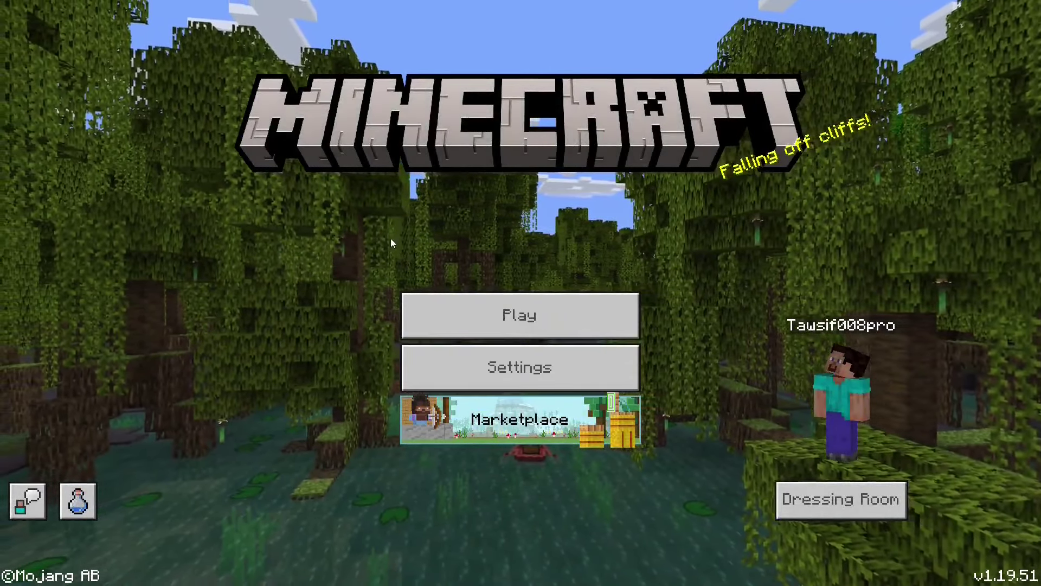
left_click(622, 313)
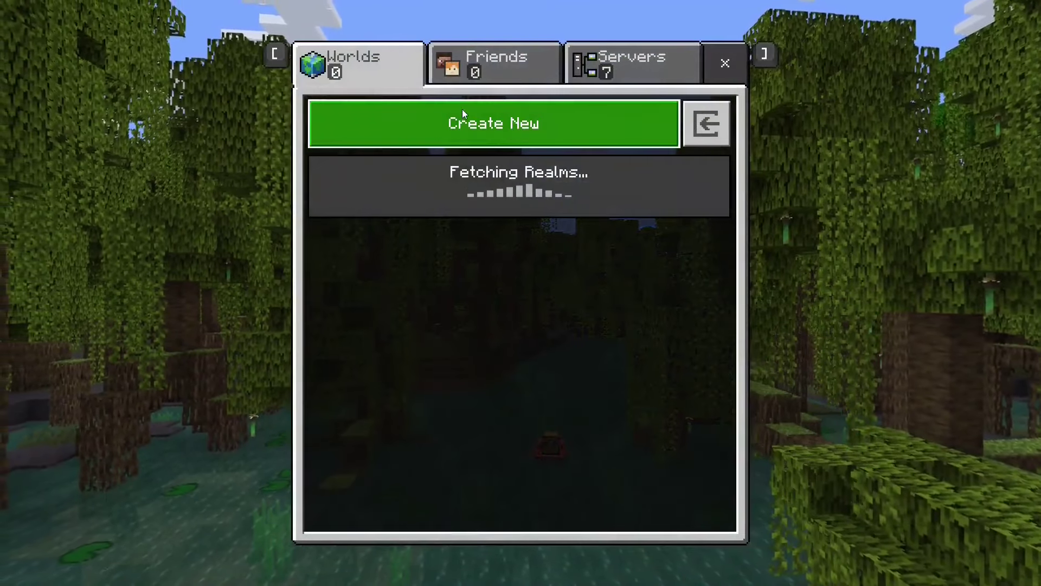
left_click(620, 57)
scroll(362, 357, "down", 2)
left_click(380, 390)
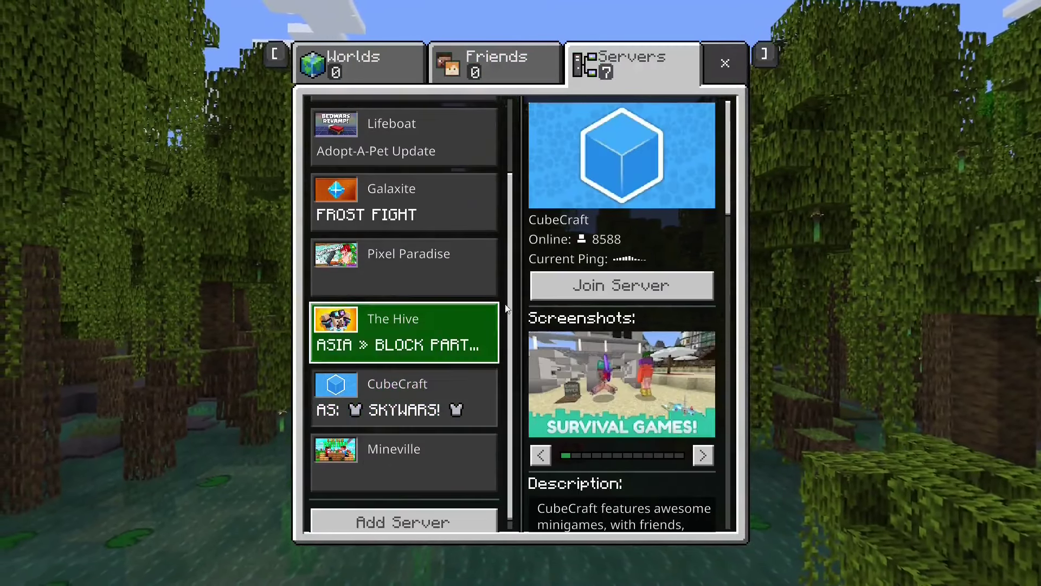
left_click(584, 290)
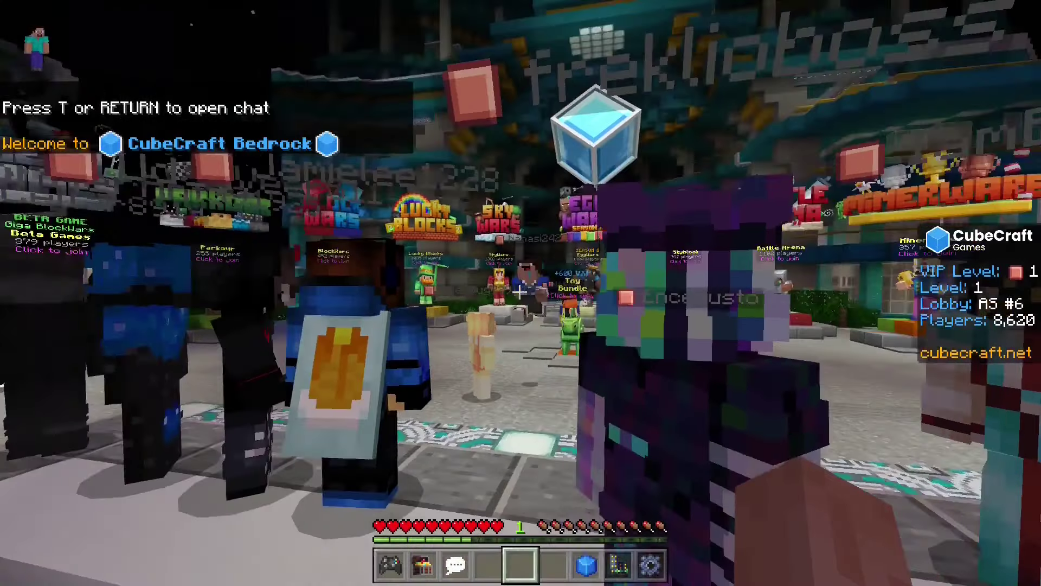
Walk through the CubeCraft lobby to the Parkour character and enter the Parkour lobby
key("w")
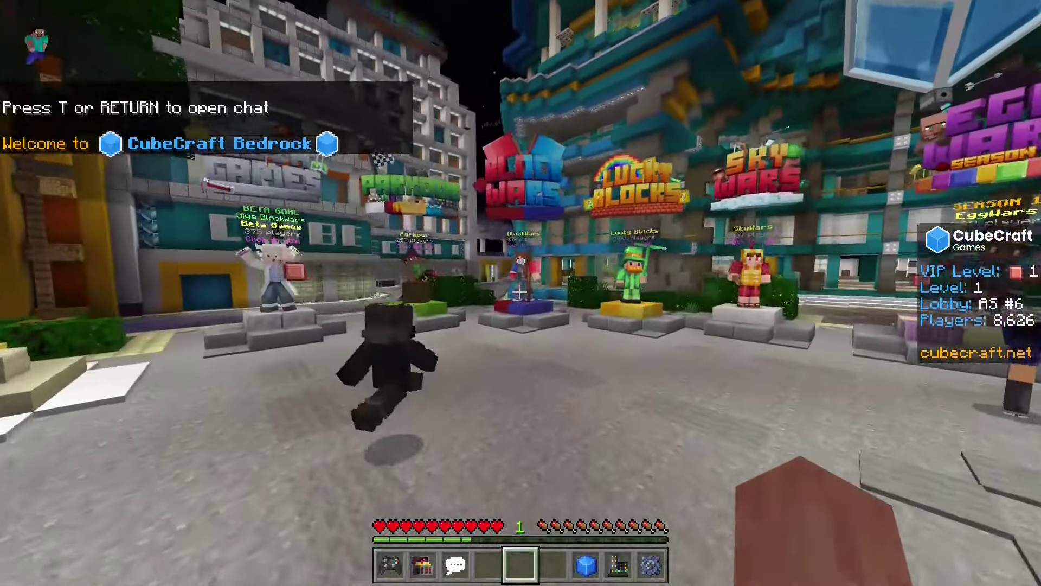
key("w")
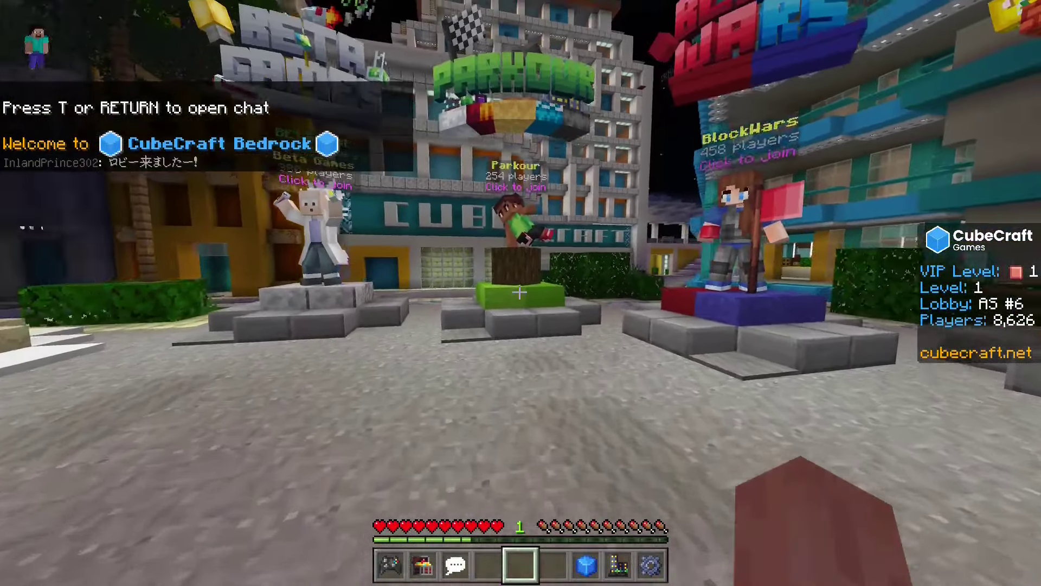
key("w")
left_click(520, 292)
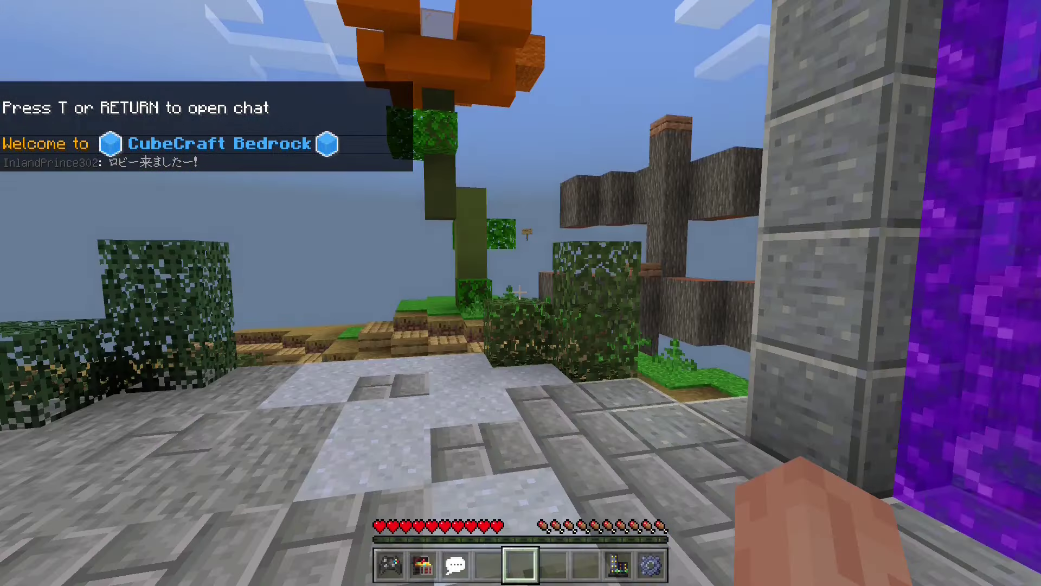
Walk down the Parkour lobby path while cycling the camera perspective to view the character from the front
key("w")
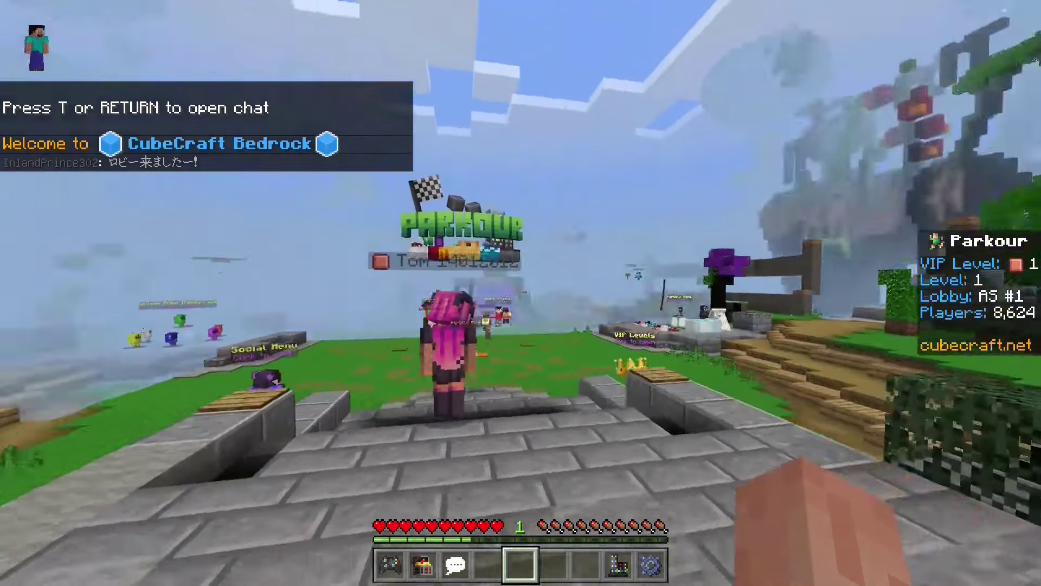
key("w")
key("F5")
key("F5")
key("F5")
key("F5")
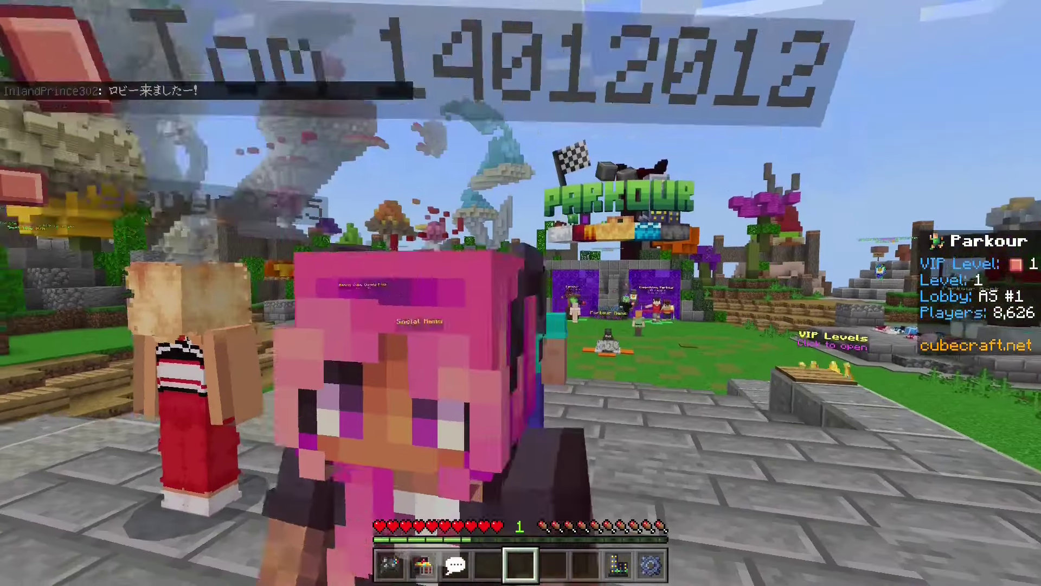
key("F5")
key("w")
key("F5")
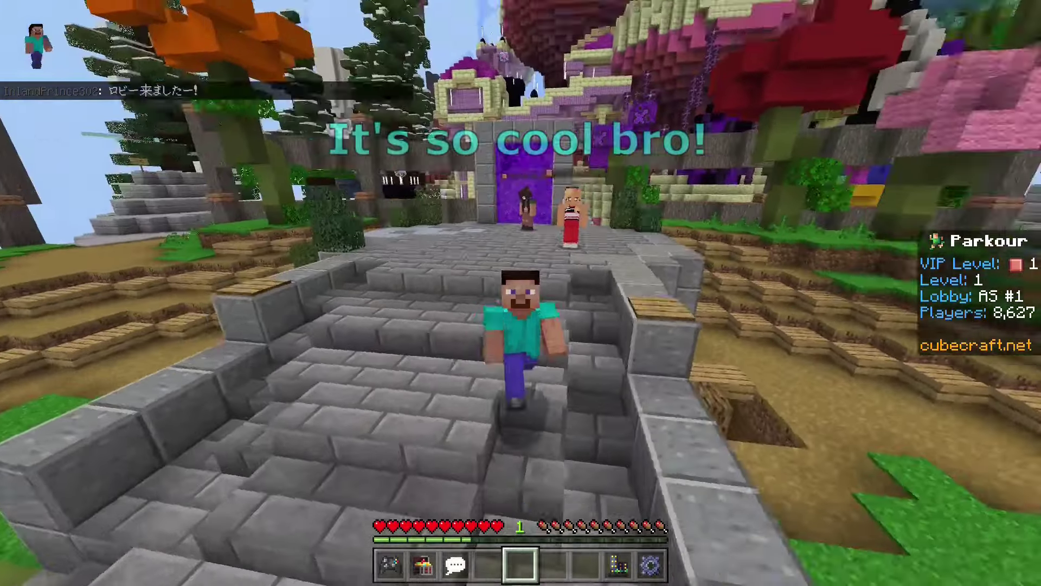
Cross the grass to the Competitive Parkour portal and join a match
key("w")
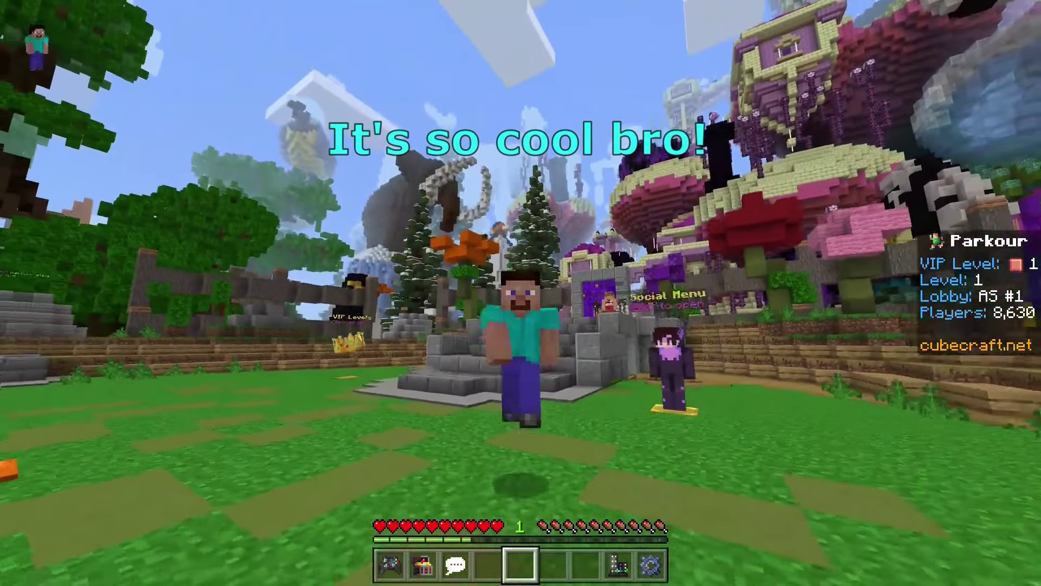
key("w")
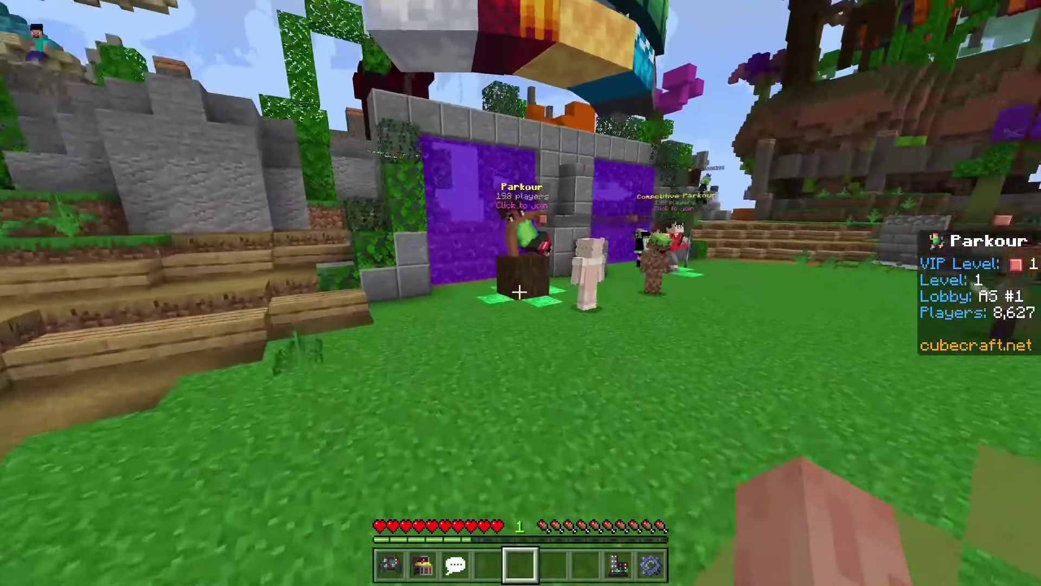
key("w")
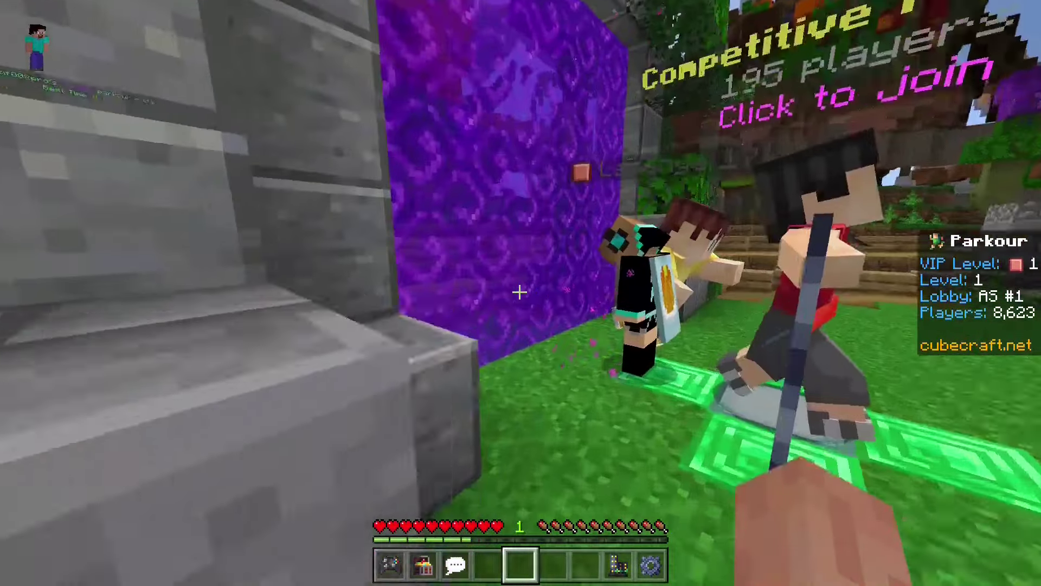
key("w")
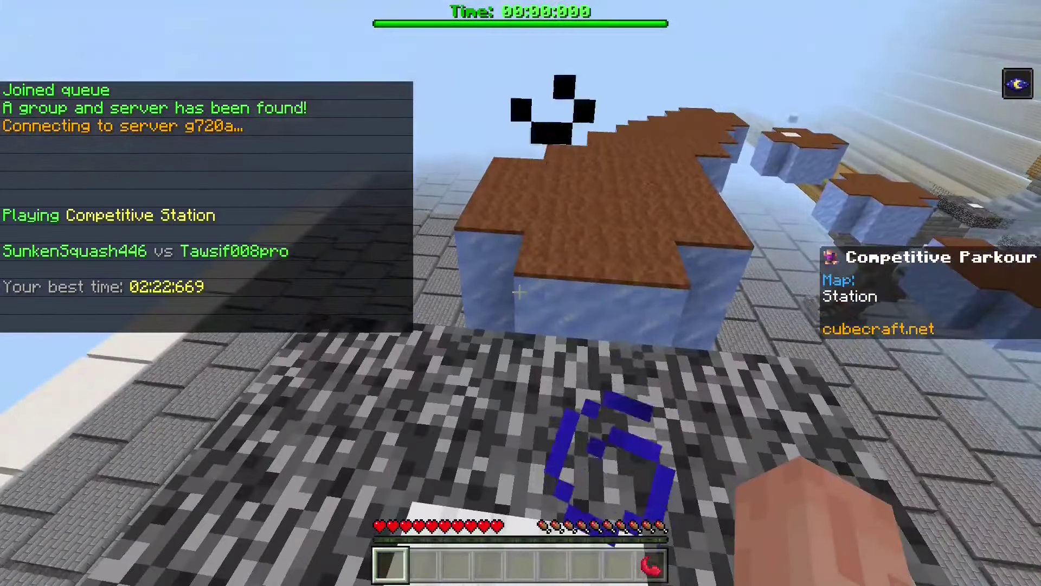
left_click(520, 292)
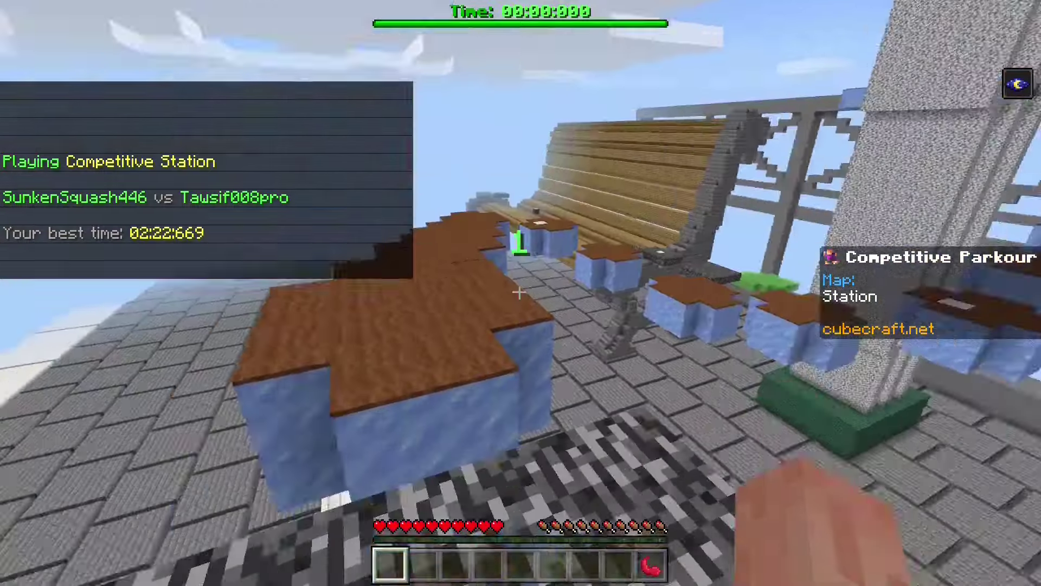
Try to run and jump across the first brown-topped ice platforms towards the first white checkpoint
key("w")
key("space")
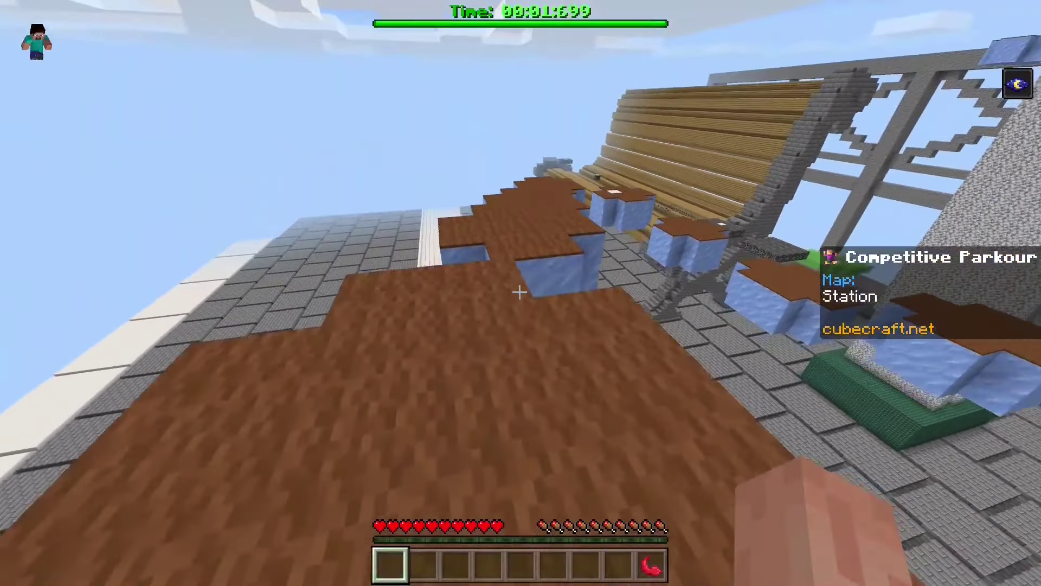
key("w")
key("space")
key("space")
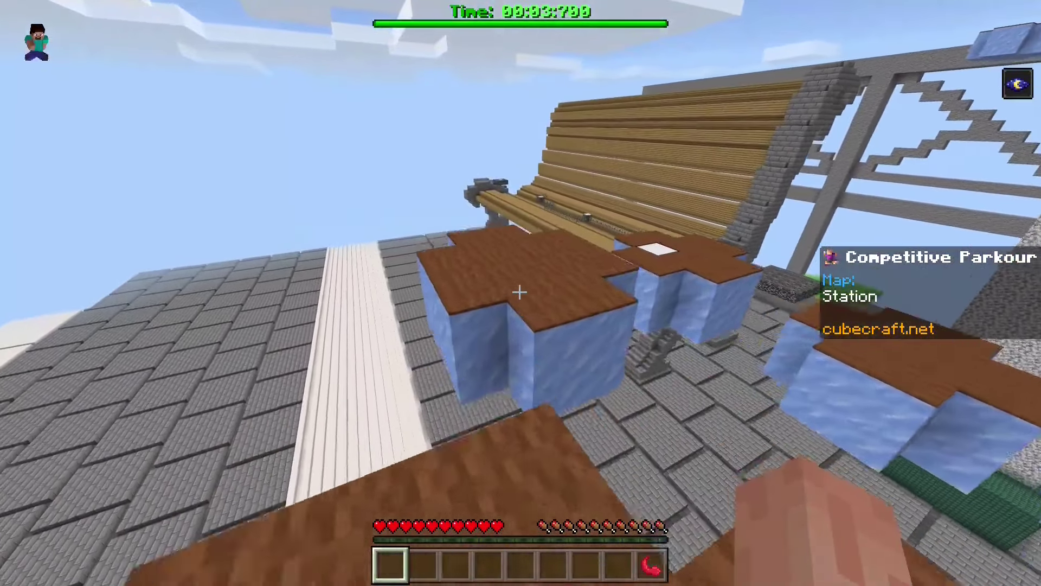
key("w")
key("space")
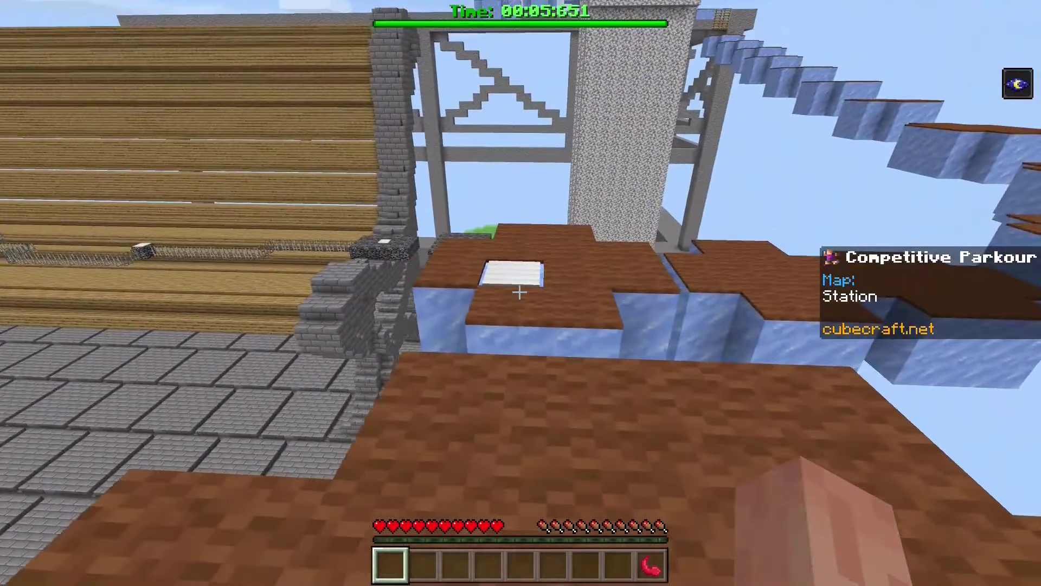
key("w")
key("space")
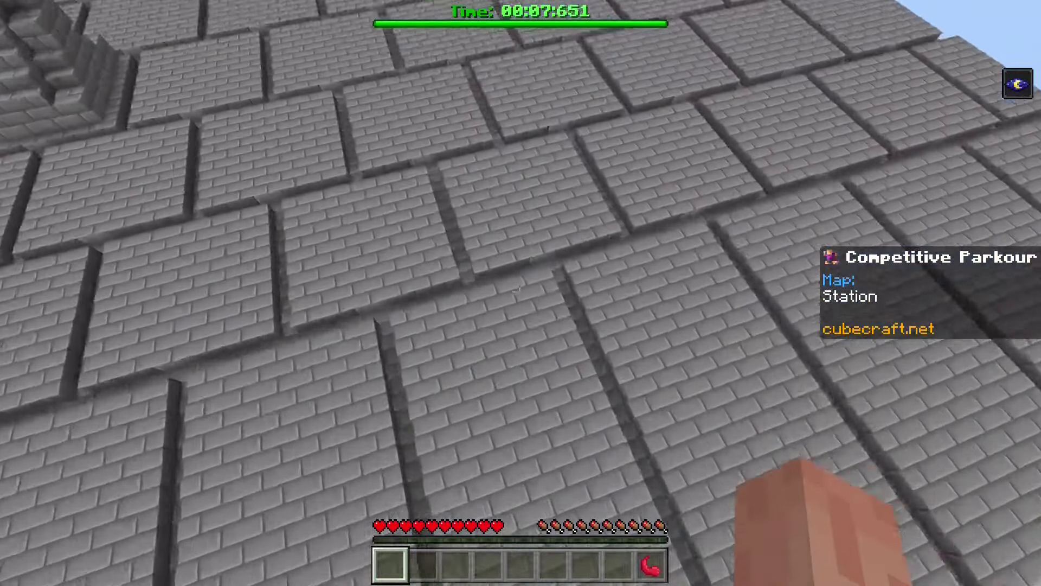
Run the first platform section again from the start and jump onto the white checkpoint 1 plate
key("w")
key("space")
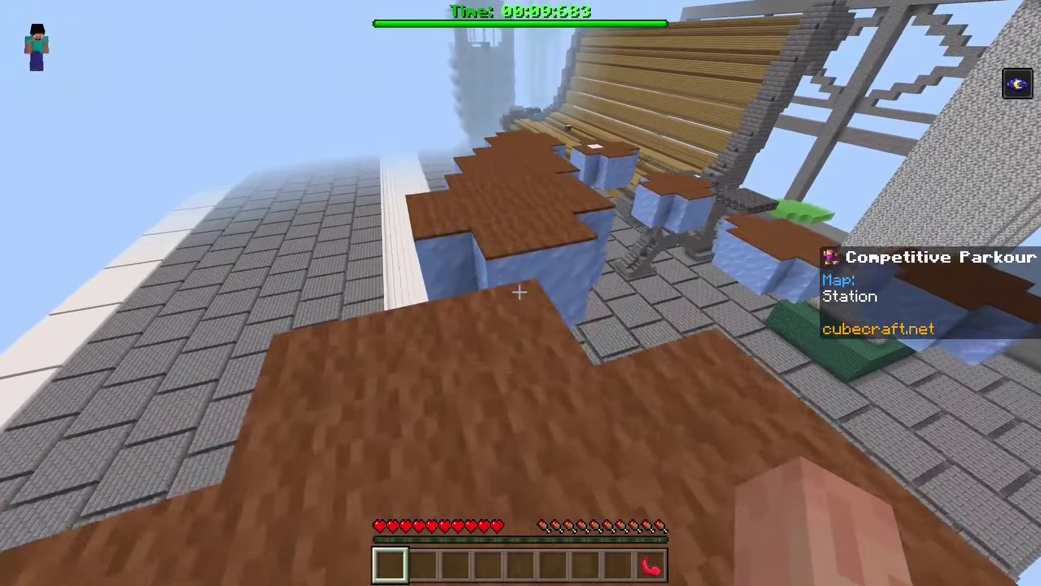
key("space")
key("w")
key("space")
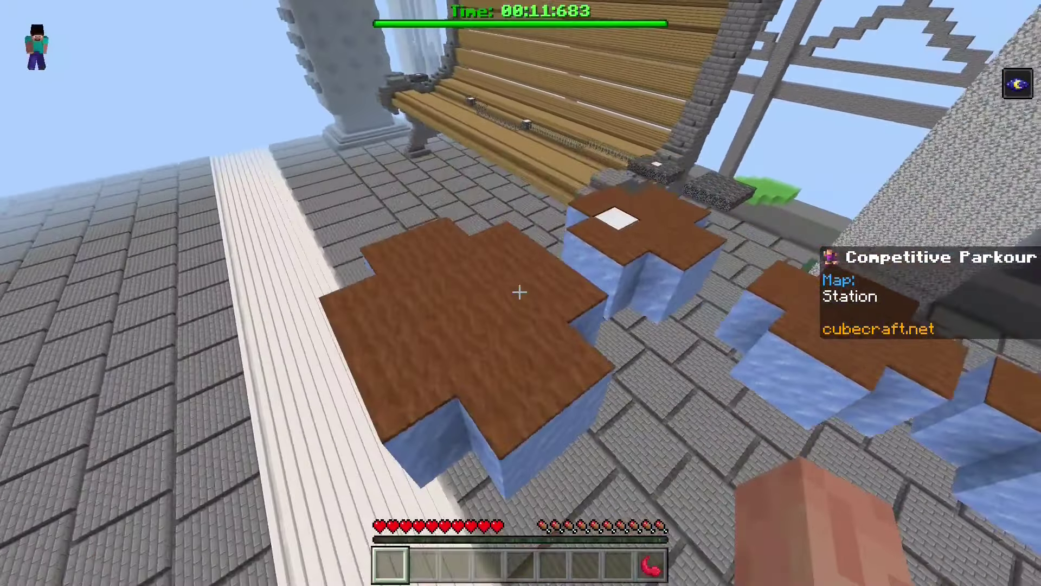
key("w")
key("space")
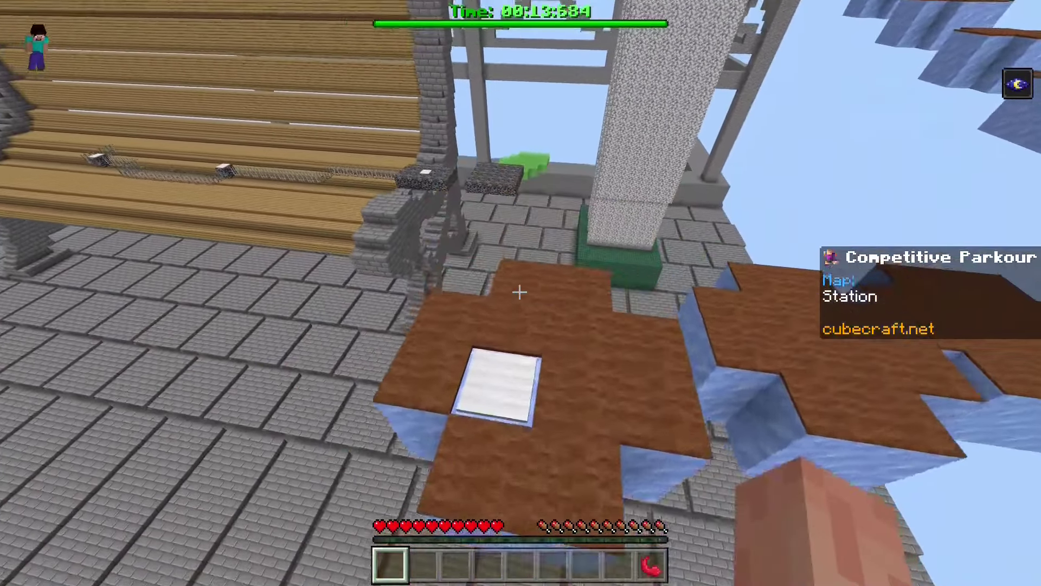
key("w")
key("space")
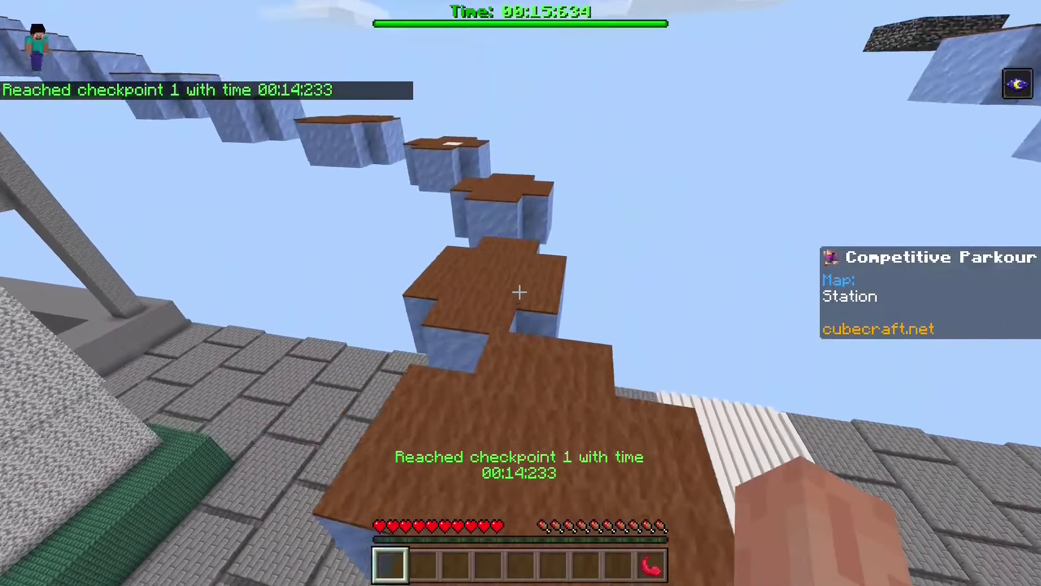
Jump along the following brown-topped ice platforms to reach checkpoints 2 and 3
key("w")
key("space")
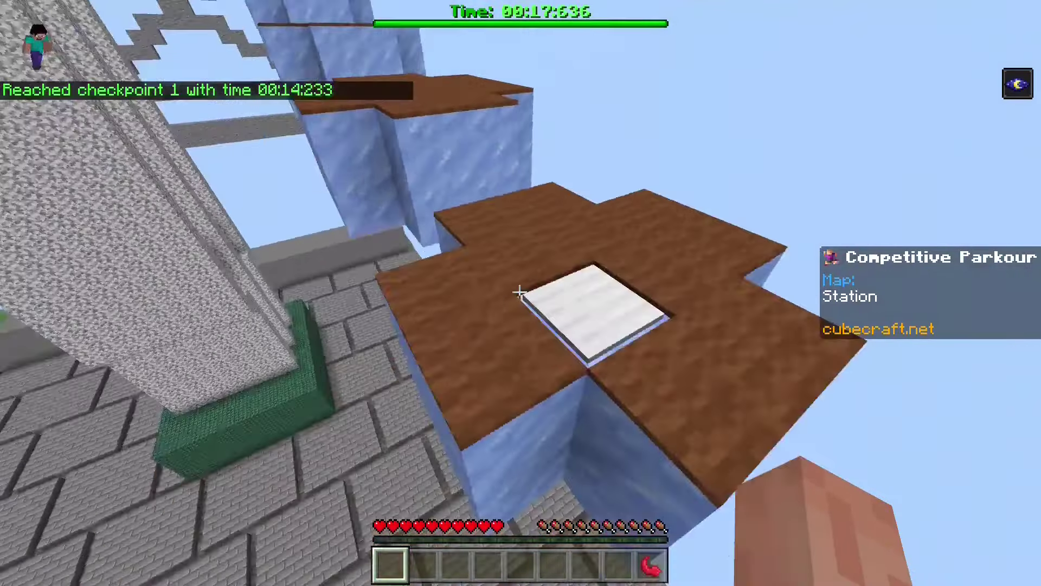
key("w")
key("space")
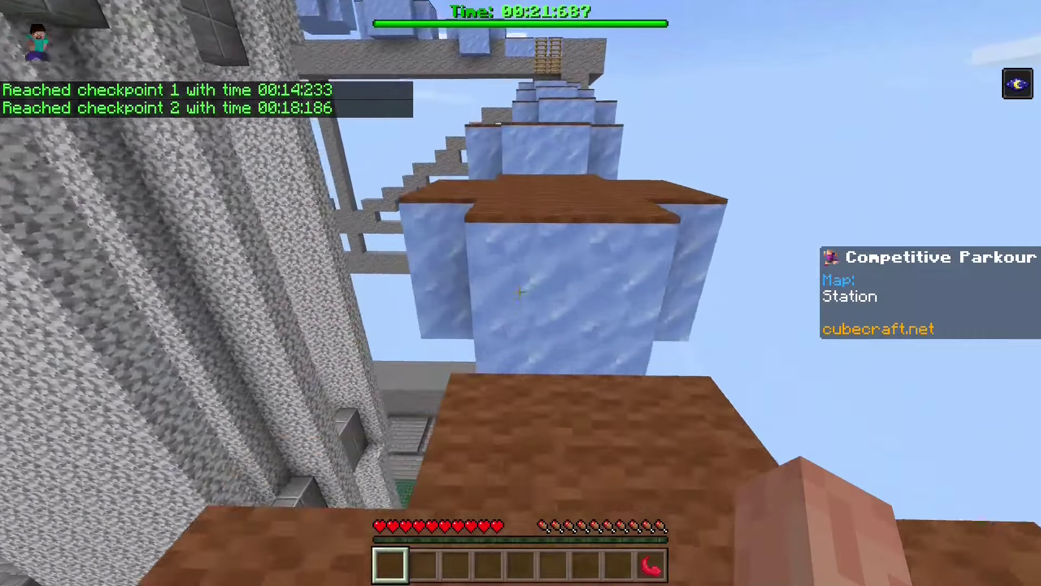
key("w")
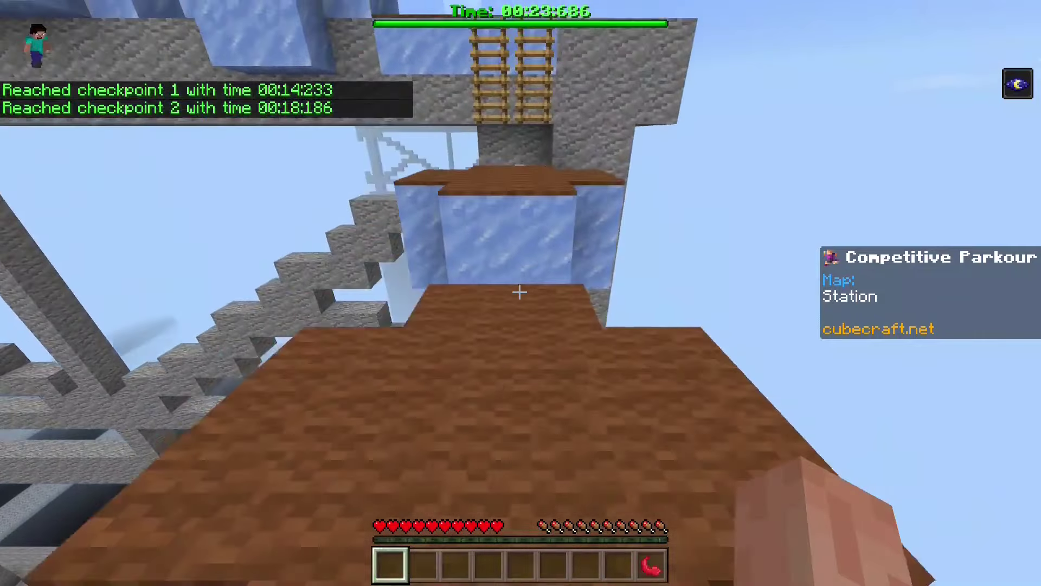
key("w")
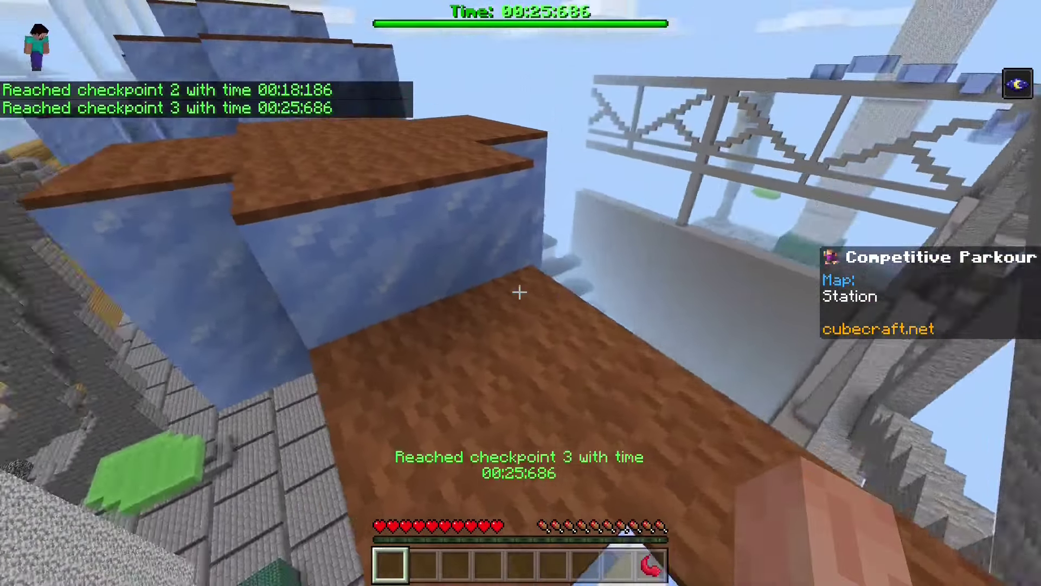
Run along the high brown-topped platforms to checkpoint 4 and drop towards the green slime pad below
key("w")
key("space")
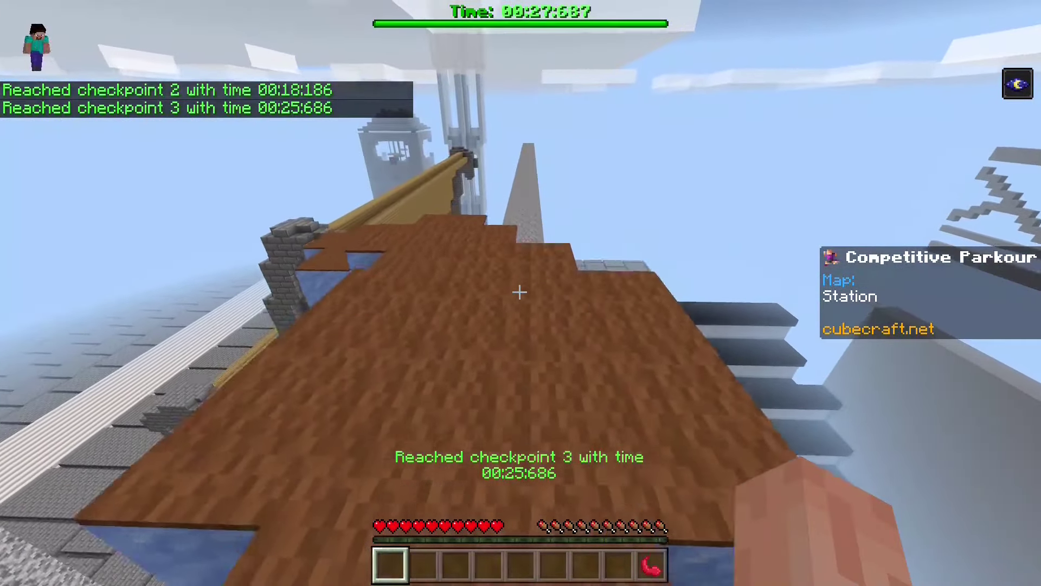
key("w")
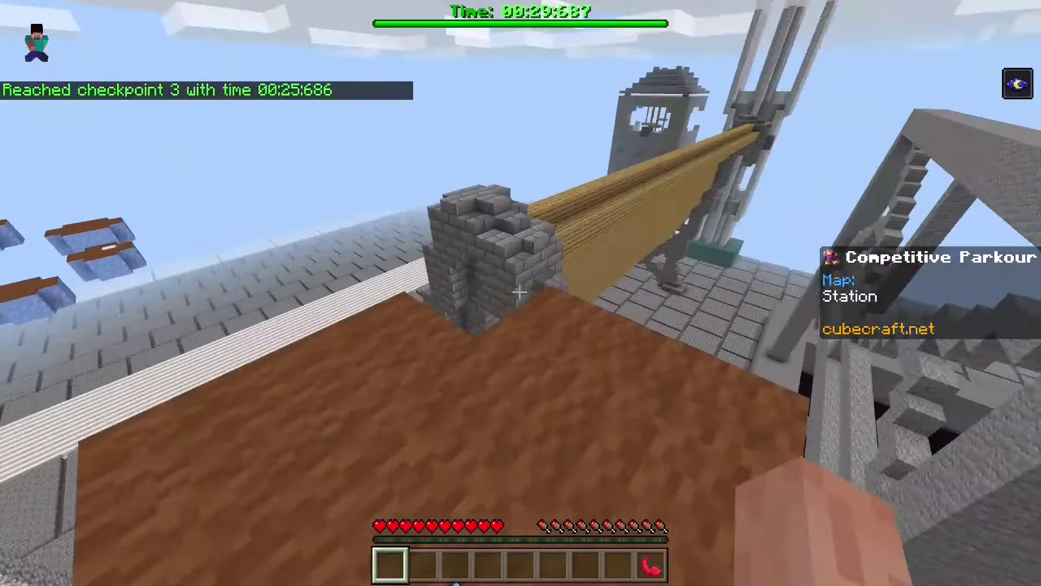
key("w")
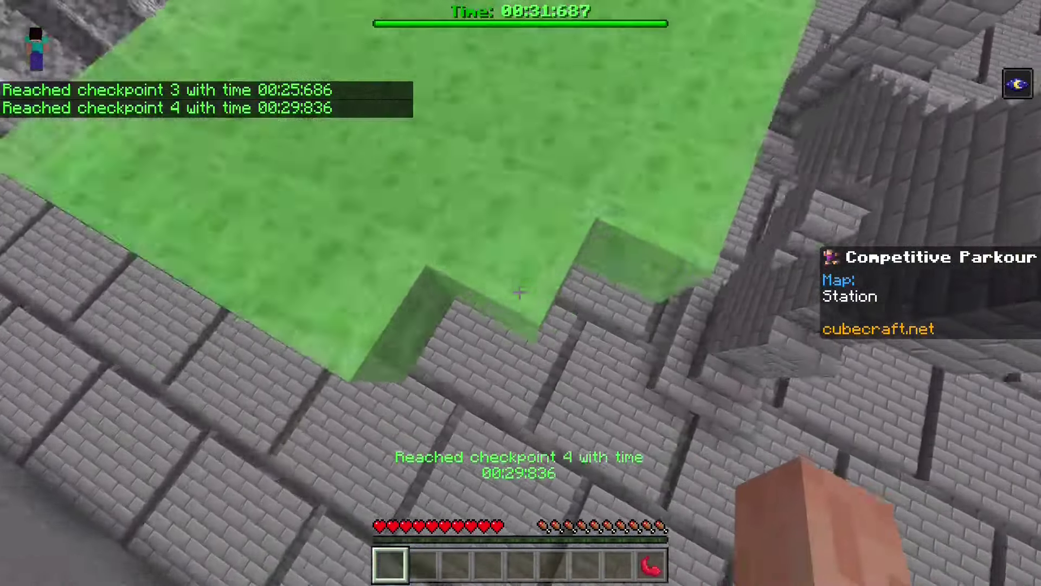
Try to bounce off the green slime pad onto the dark bedrock platform in front of it
key("w")
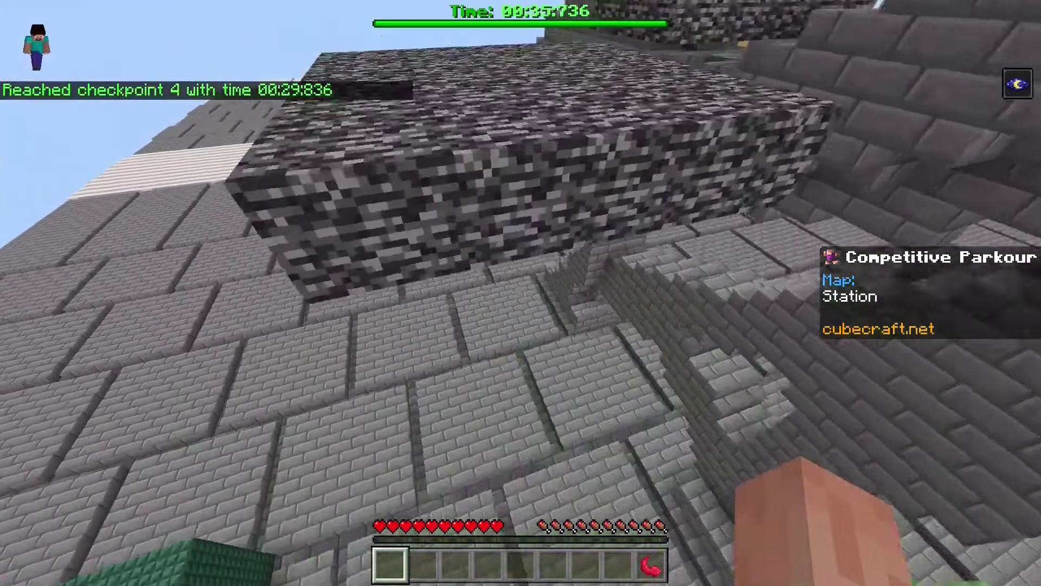
key("w")
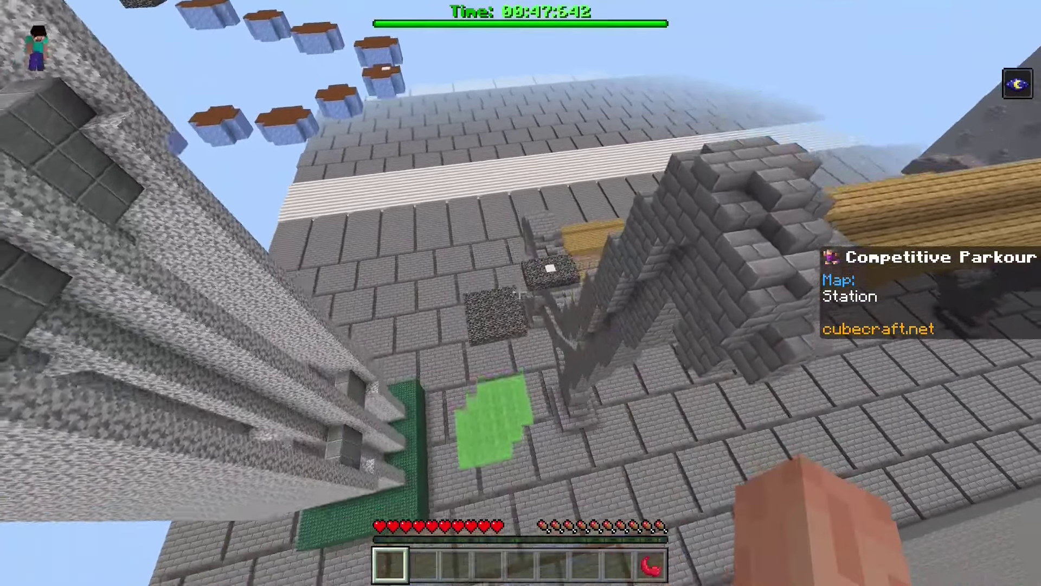
key("w")
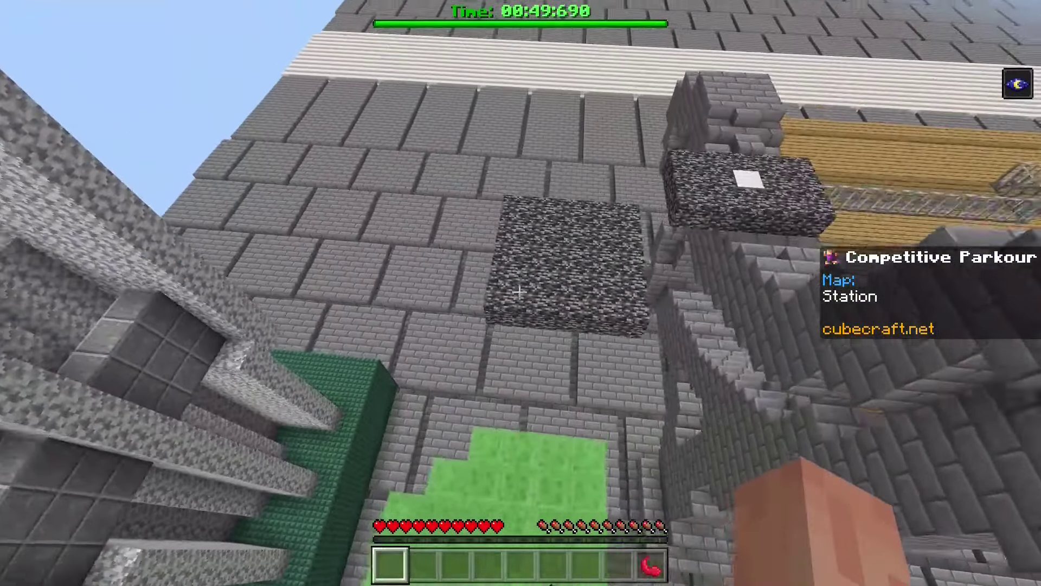
key("w")
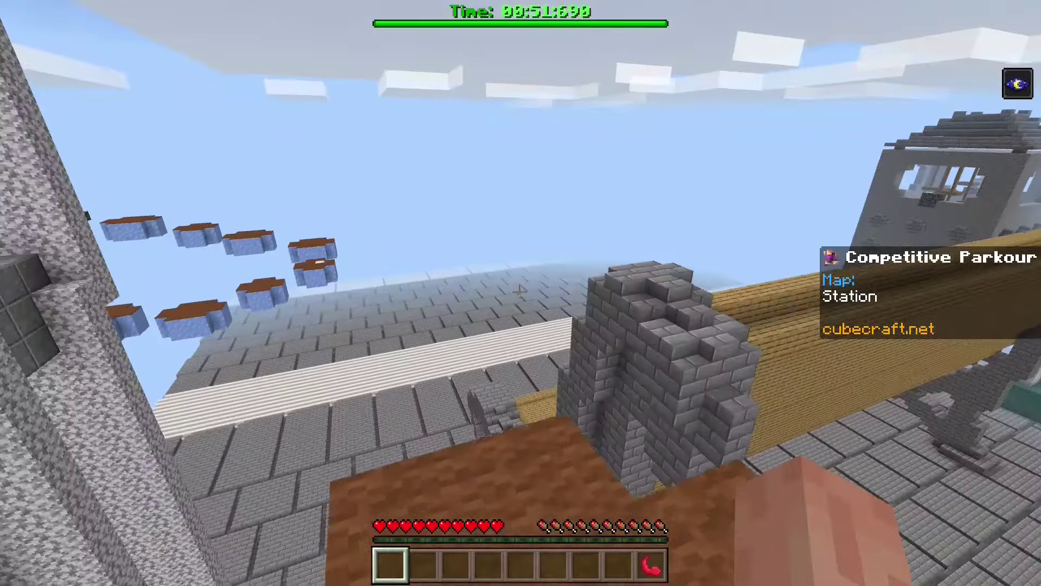
Drop from the brown-topped platform onto the slime pad again, bounce onto the bedrock platform and cross checkpoint 5
key("w")
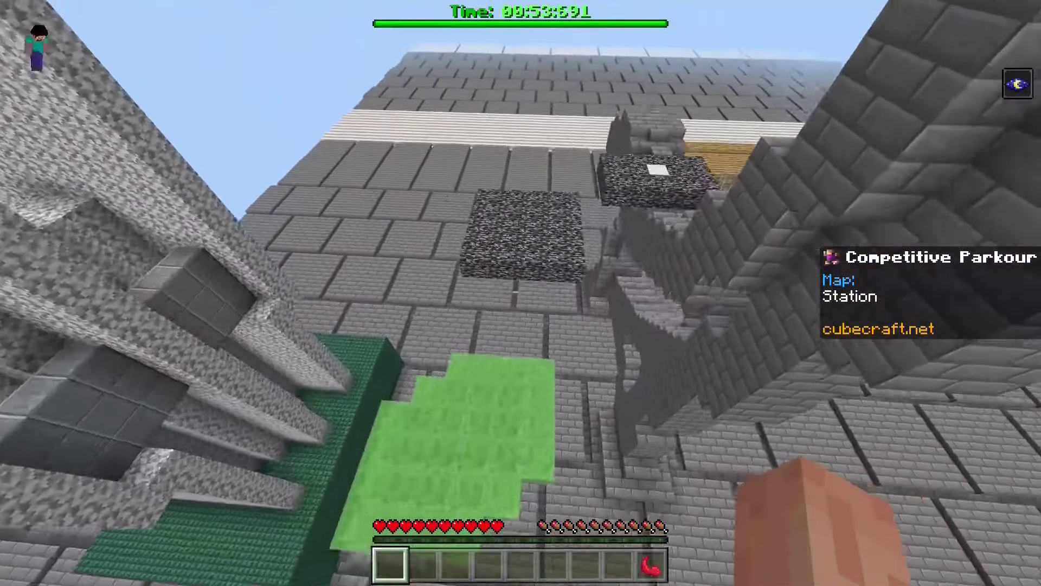
key("w")
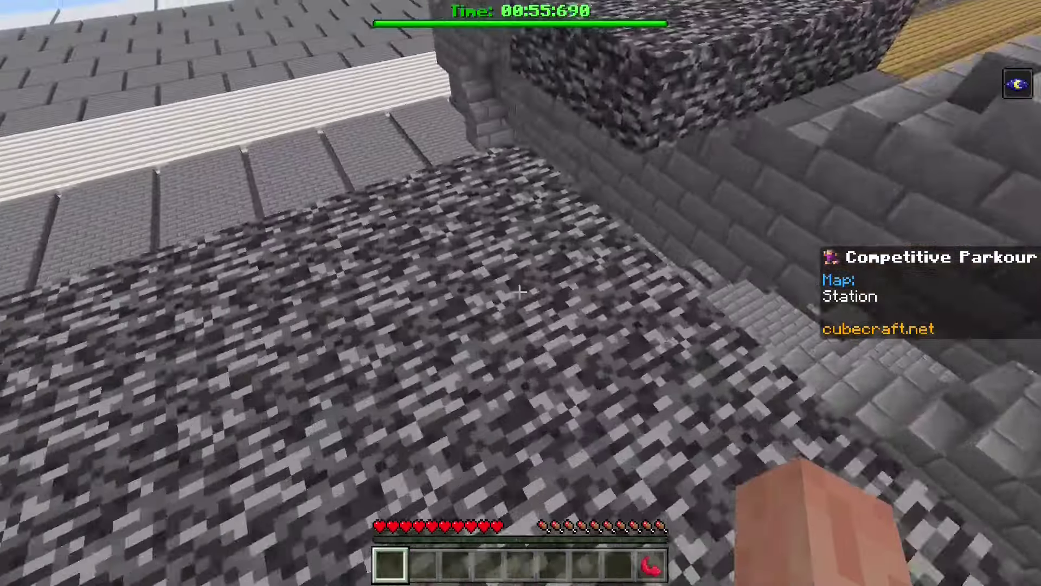
key("w")
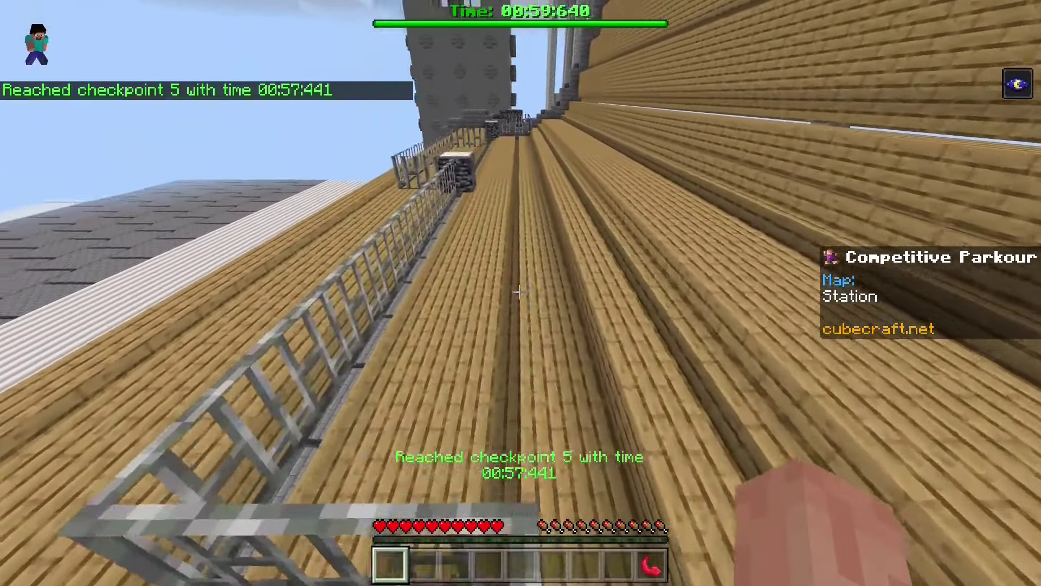
Walk along the narrow iron bars above the wooden roof to the white plate of checkpoint 6
key("w")
key("w")
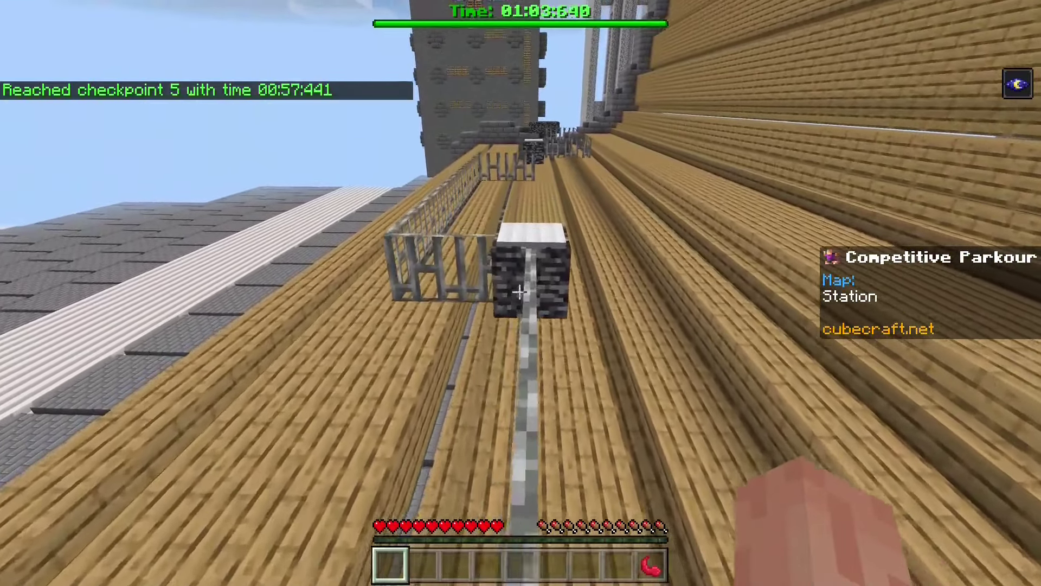
key("w")
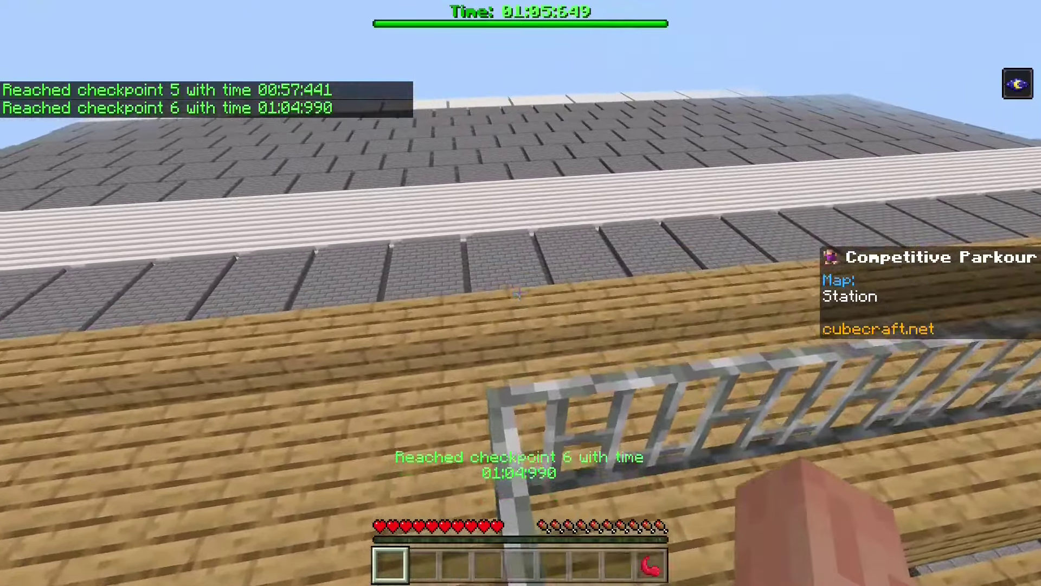
Follow the next zigzag of iron bars around its corners and step onto the checkpoint 7 plate
key("w")
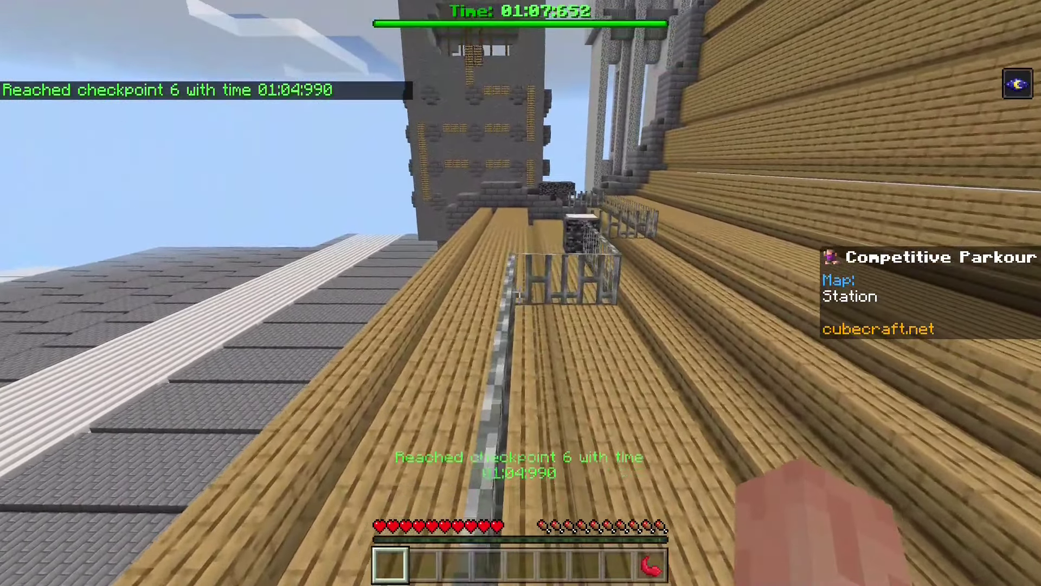
key("w")
key("w")
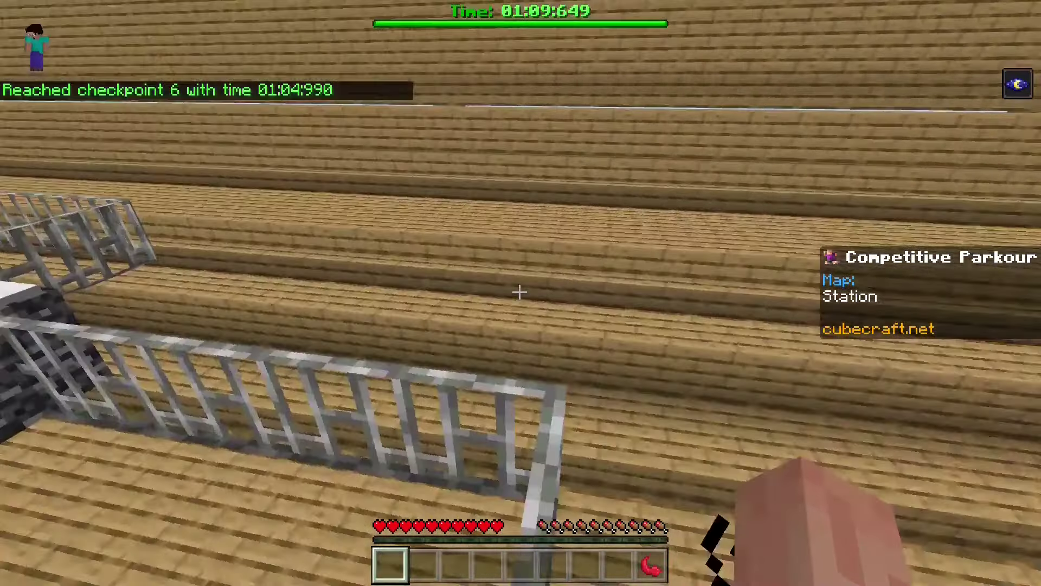
key("w")
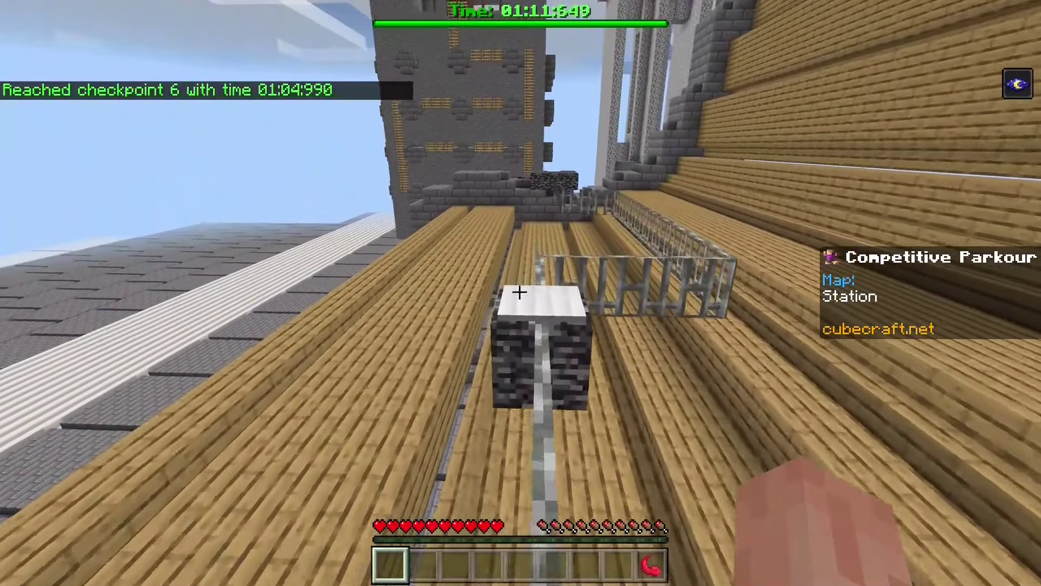
key("w")
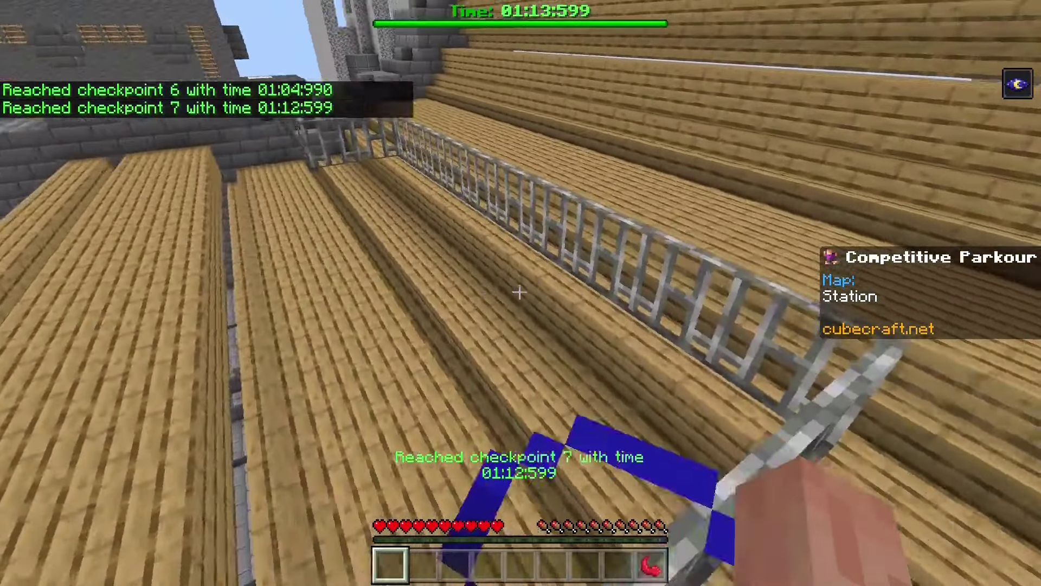